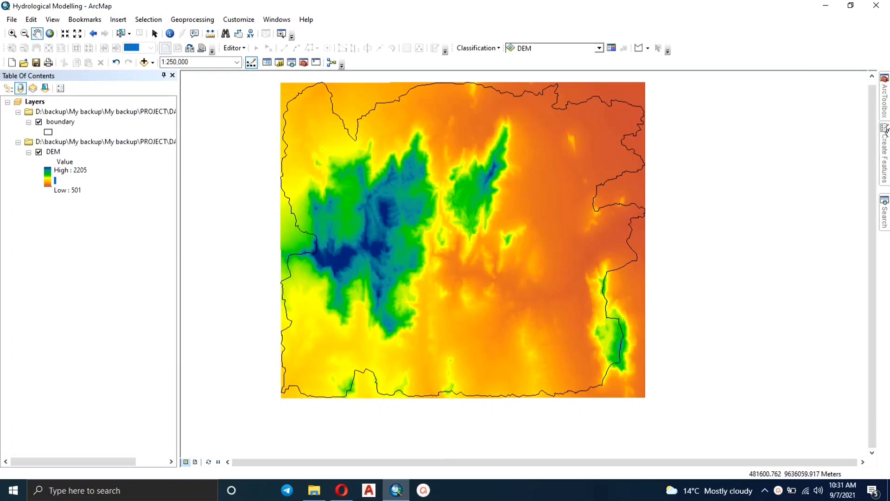
# Set up the Clip raster tool with DEM as input, boundary as output extent, and input features used for clipping geometry.
pyautogui.moveTo(886, 218)
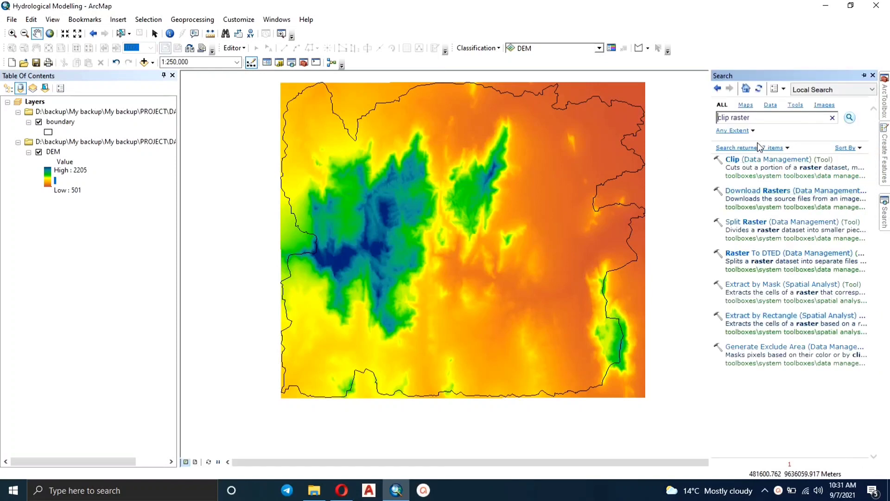
pyautogui.click(741, 160)
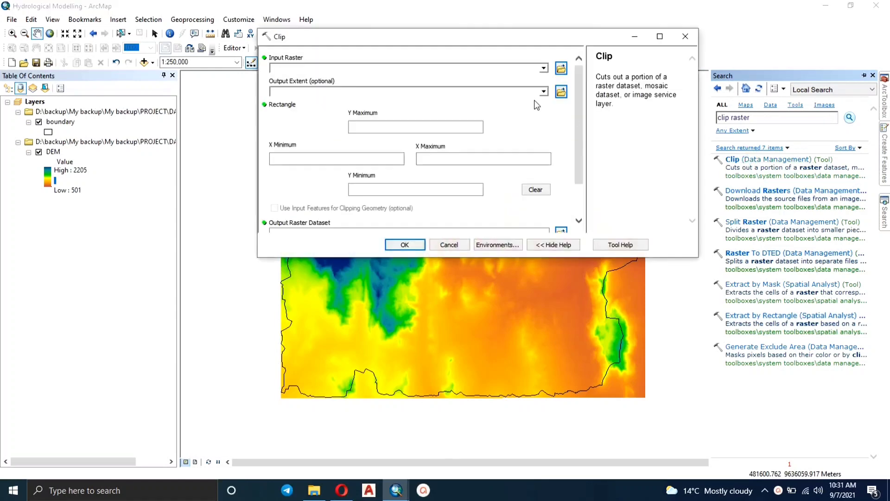
pyautogui.click(543, 68)
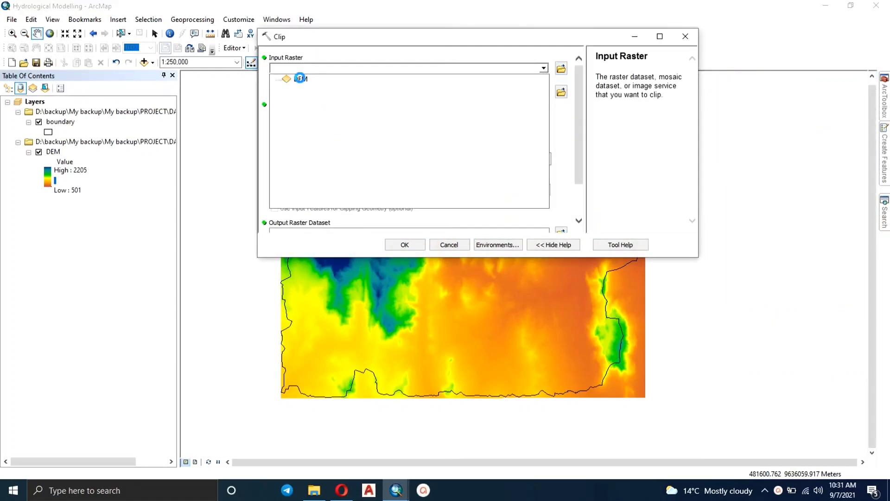
pyautogui.click(300, 81)
pyautogui.click(544, 92)
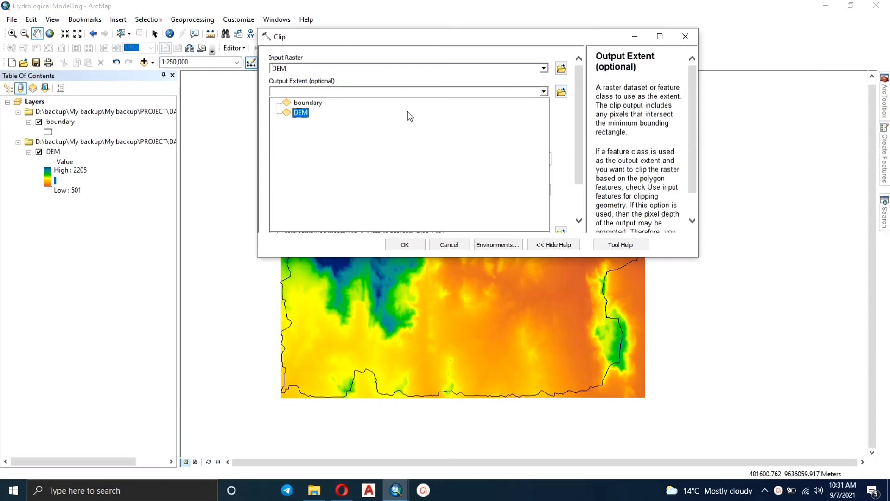
pyautogui.click(308, 102)
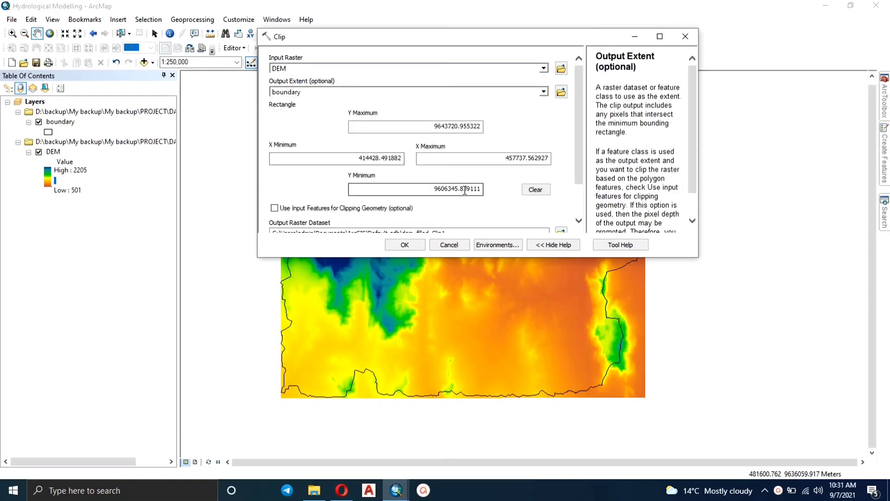
pyautogui.click(290, 208)
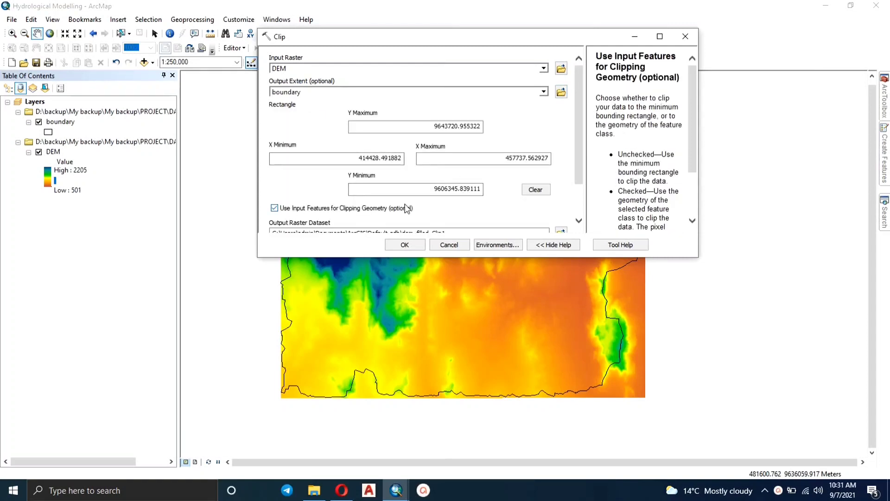
# Set the clip output to DEMTaita.tif in D:\DATA and run the Clip tool.
pyautogui.scroll(-3, 562, 222)
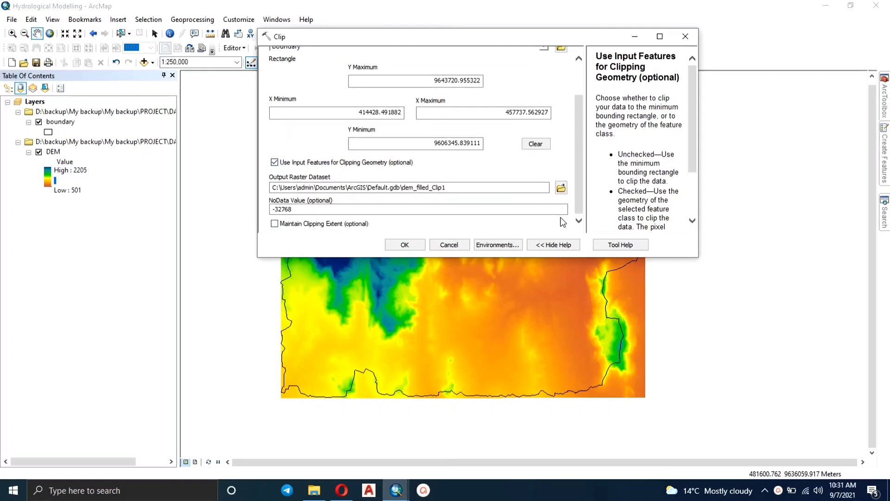
pyautogui.click(561, 187)
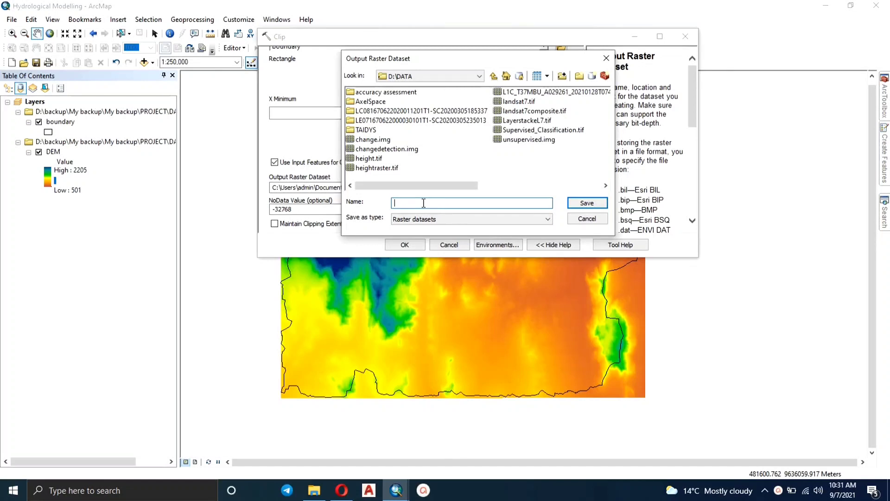
pyautogui.write('DEMTaita')
pyautogui.click(586, 203)
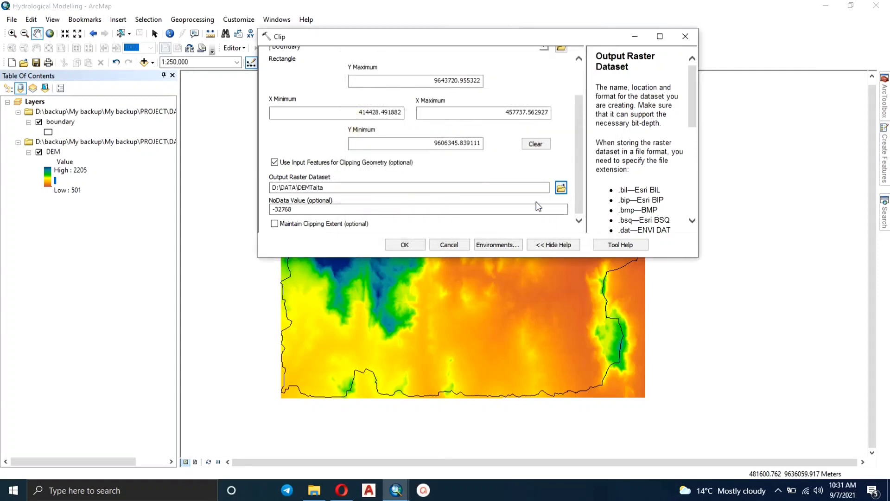
pyautogui.click(339, 191)
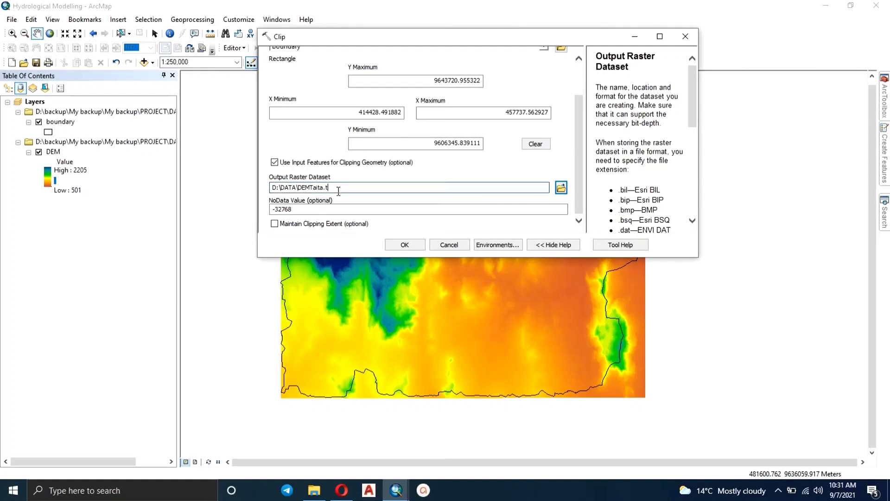
pyautogui.write('.tif')
pyautogui.click(405, 246)
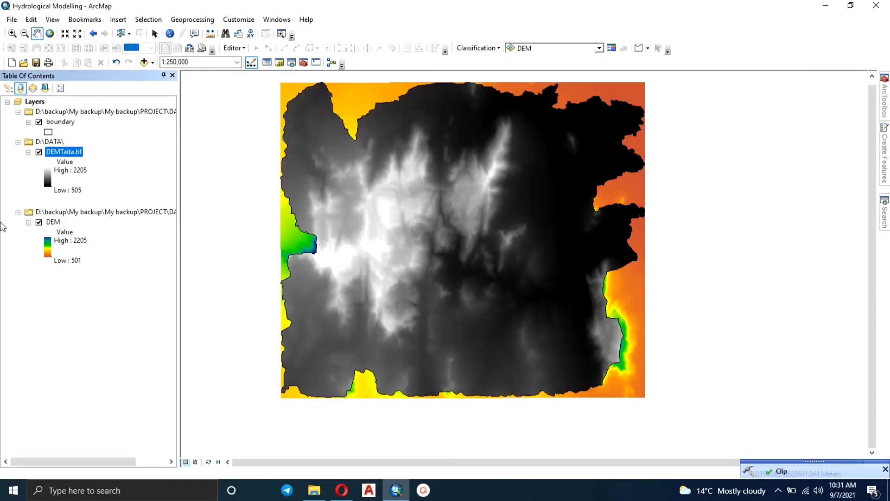
# Hide the original DEM layer and apply the green-orange-brown-white elevation color ramp to DEMTaita.tif.
pyautogui.click(39, 222)
pyautogui.click(17, 212)
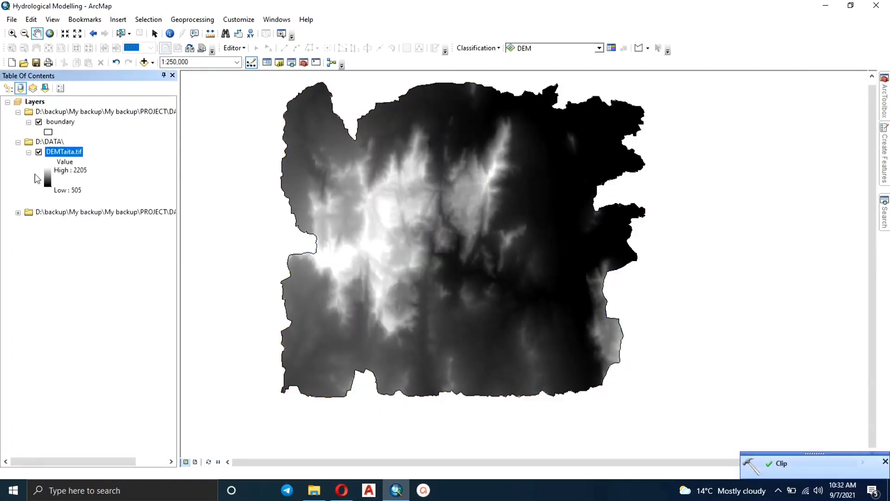
pyautogui.click(48, 177)
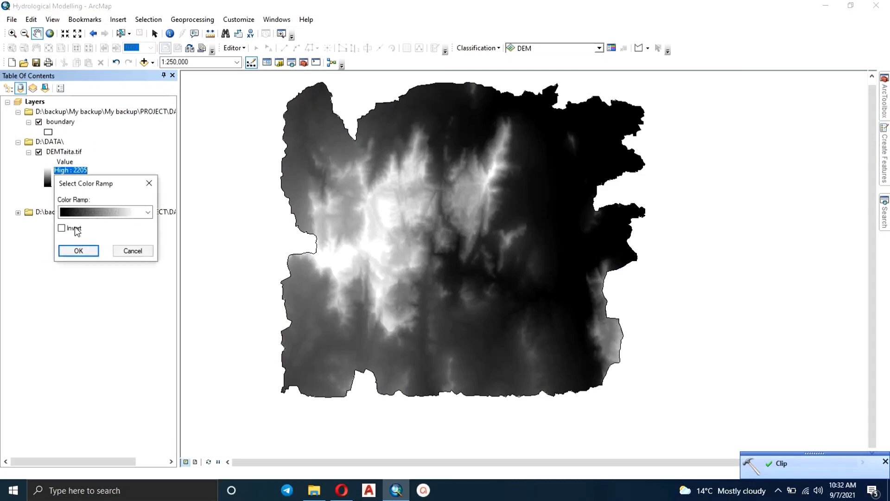
pyautogui.click(97, 215)
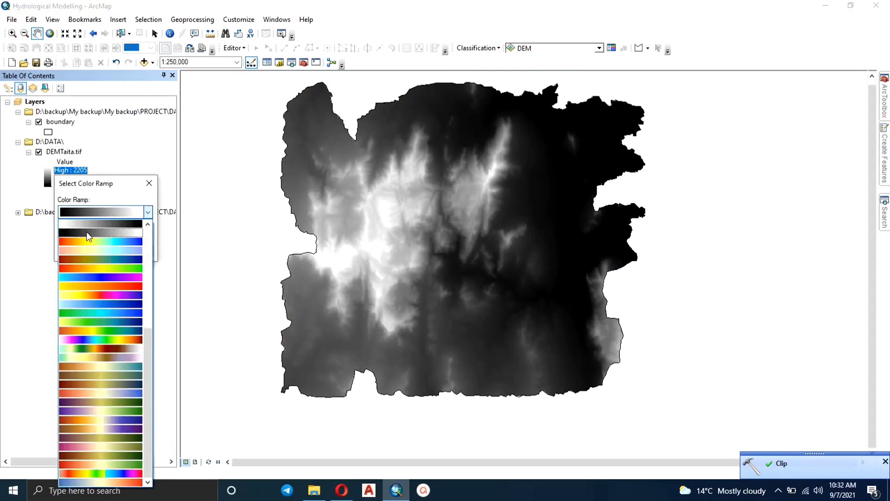
pyautogui.click(94, 350)
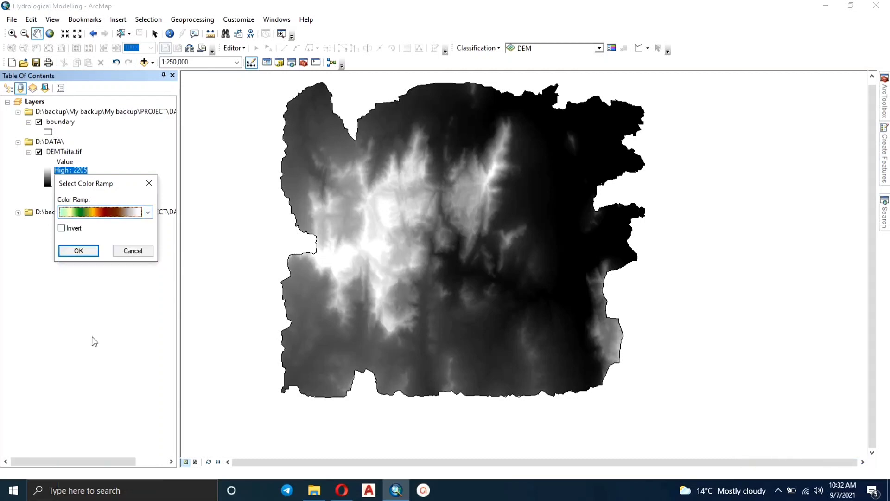
pyautogui.click(79, 250)
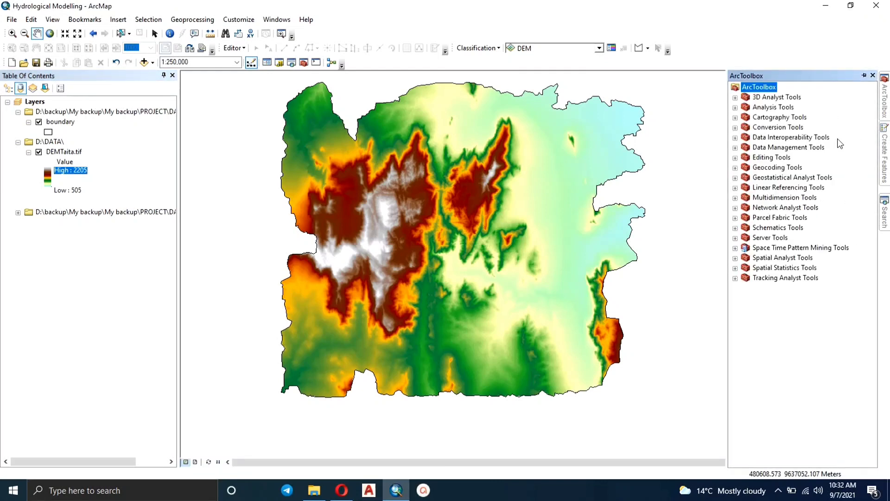
# Start the Flow Direction tool from the Spatial Analyst Hydrology toolset with DEMTaita.tif as the input surface raster.
pyautogui.click(735, 259)
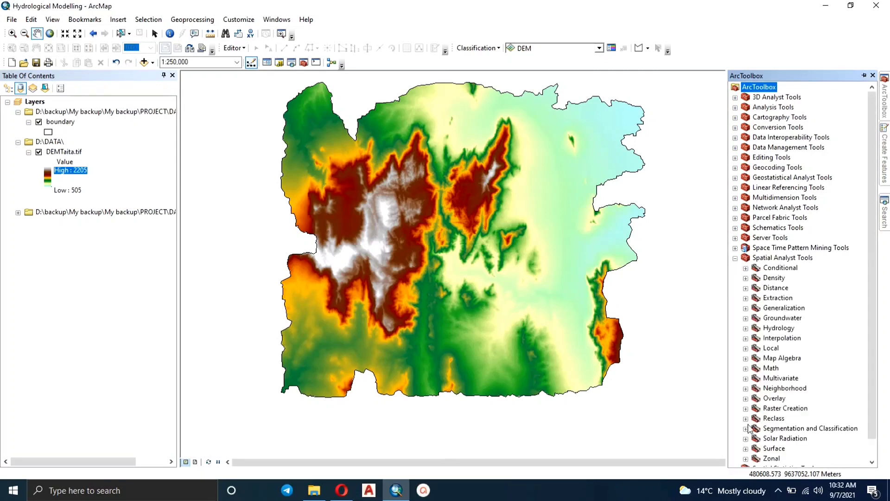
pyautogui.scroll(-1, 751, 403)
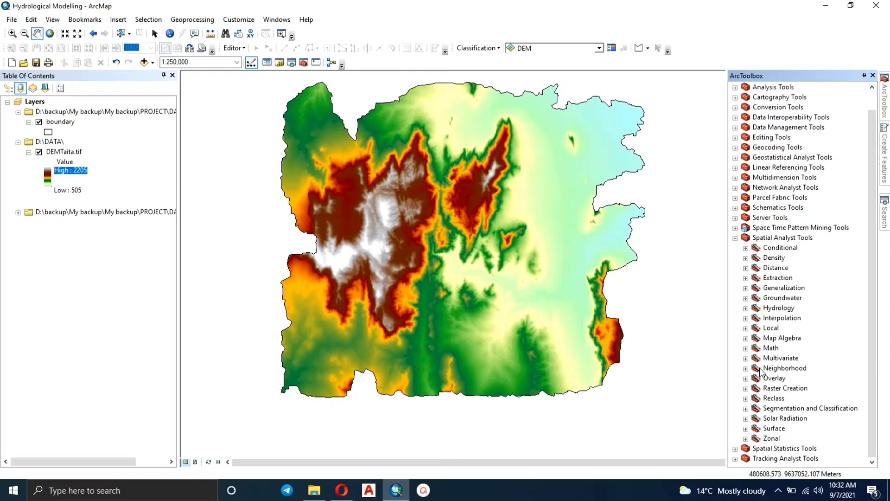
pyautogui.click(746, 308)
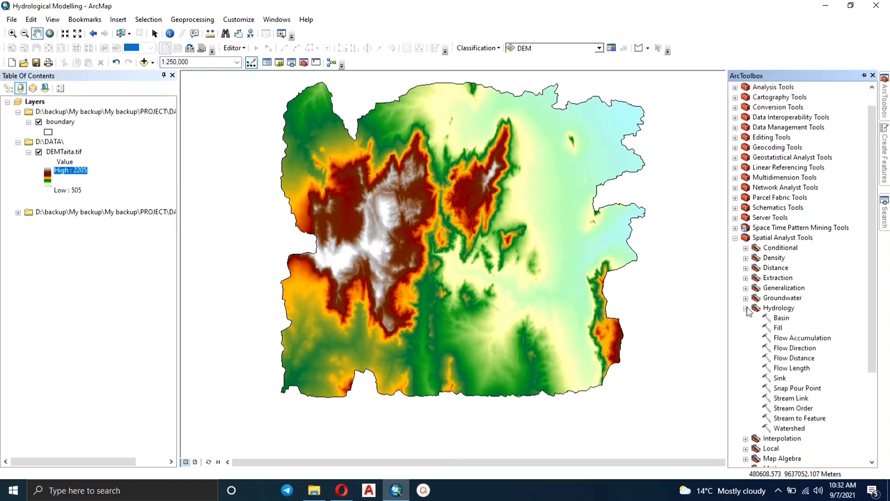
pyautogui.doubleClick(783, 348)
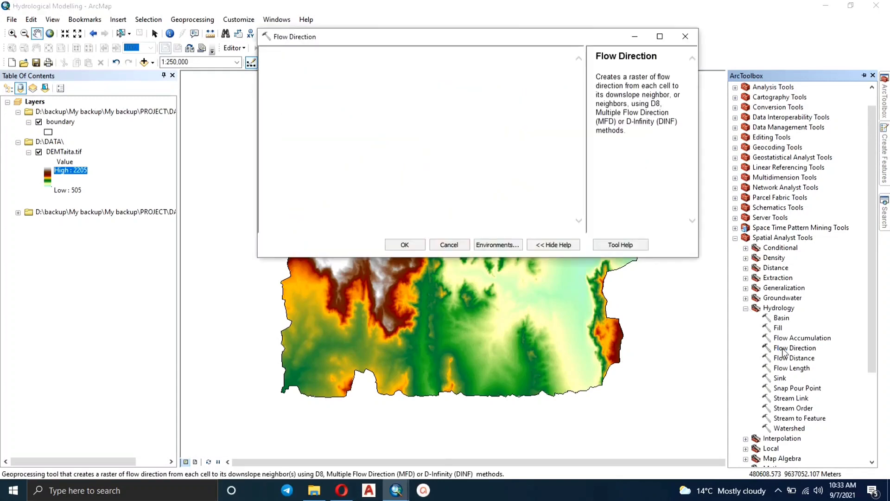
pyautogui.click(543, 69)
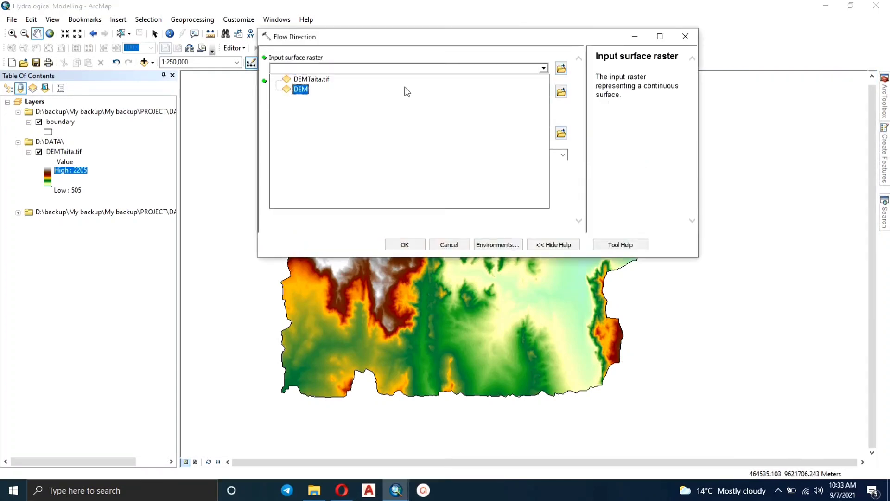
pyautogui.click(311, 79)
# Save the flow direction output as FlowDir.tif in D:\DATA and run the tool with the D8 type.
pyautogui.click(561, 91)
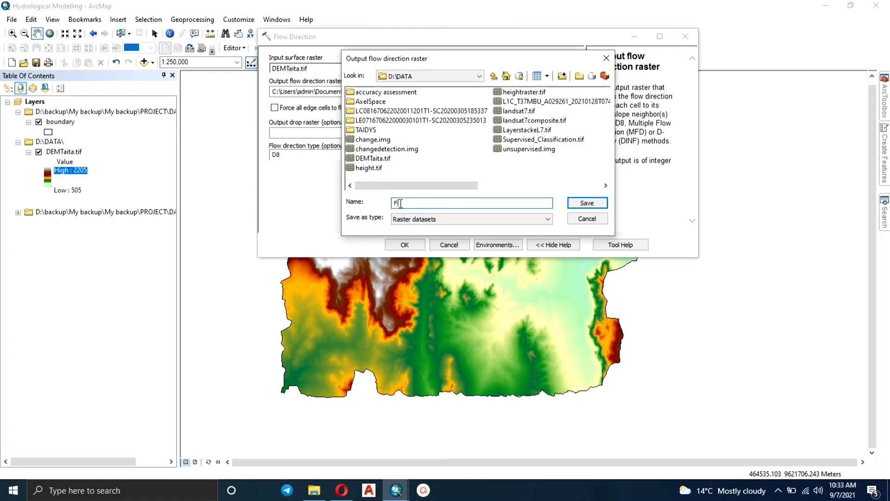
pyautogui.write('lowDir.tif')
pyautogui.click(584, 203)
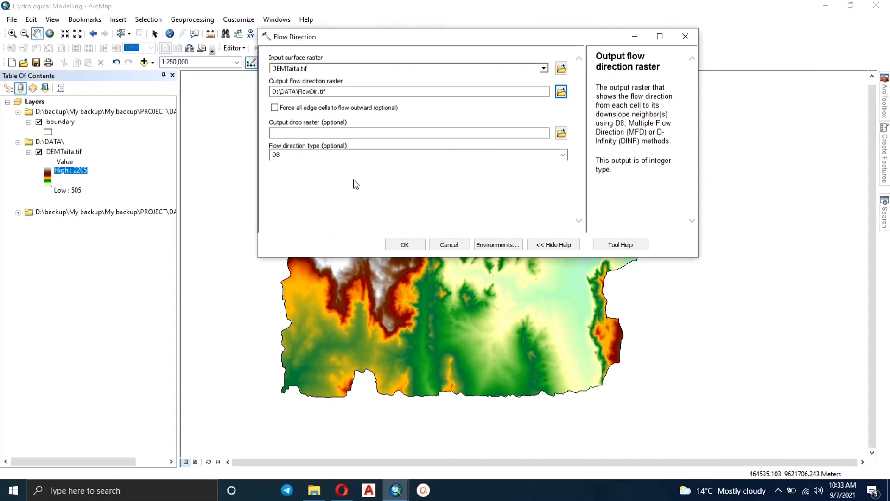
pyautogui.click(409, 247)
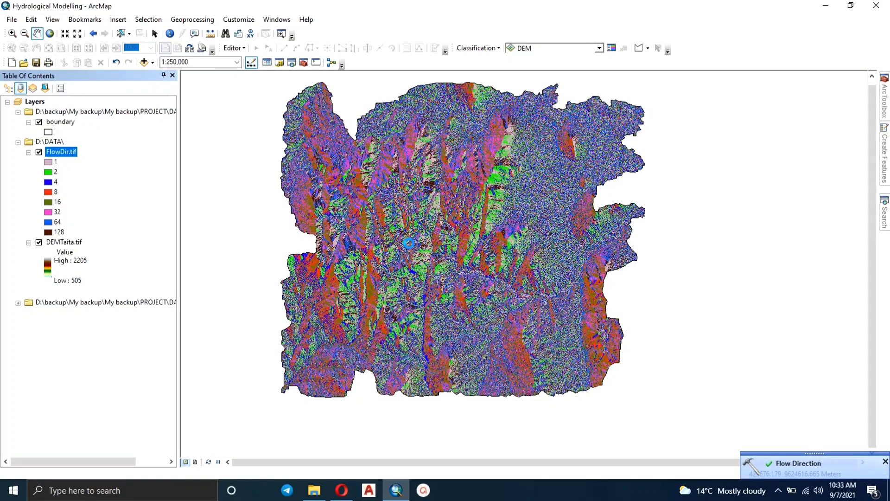
pyautogui.scroll(1, 388, 180)
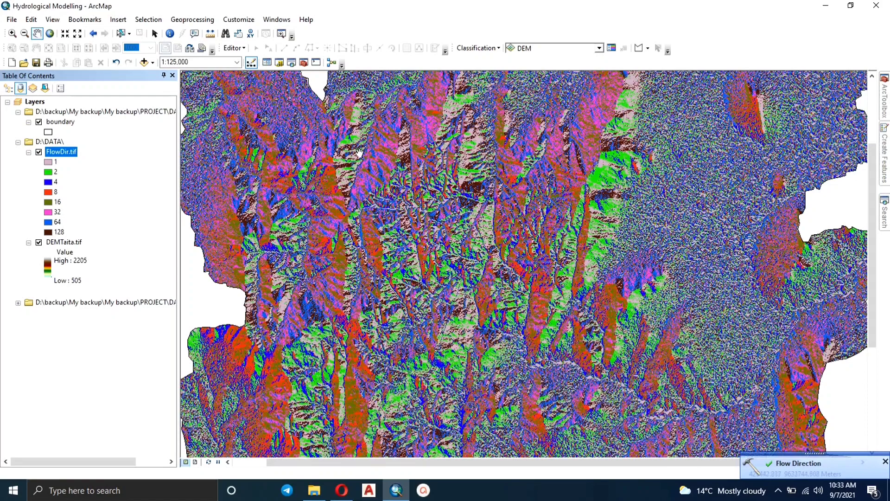
pyautogui.scroll(1, 339, 220)
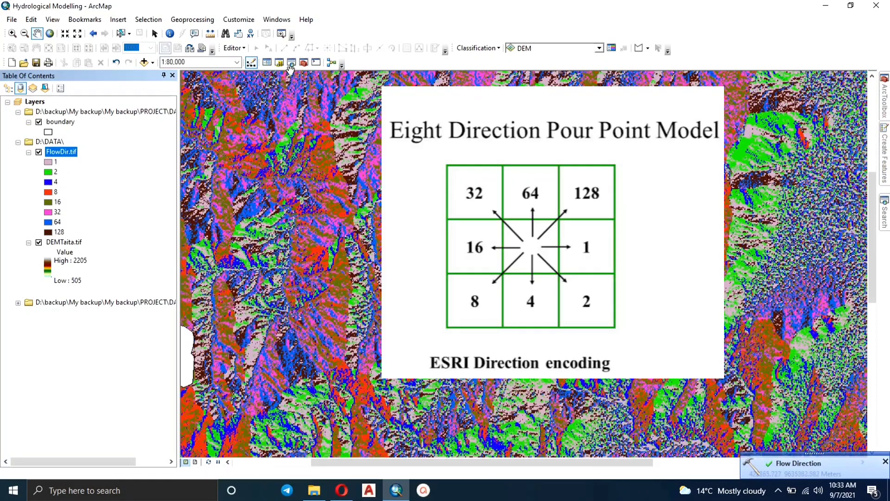
pyautogui.click(292, 63)
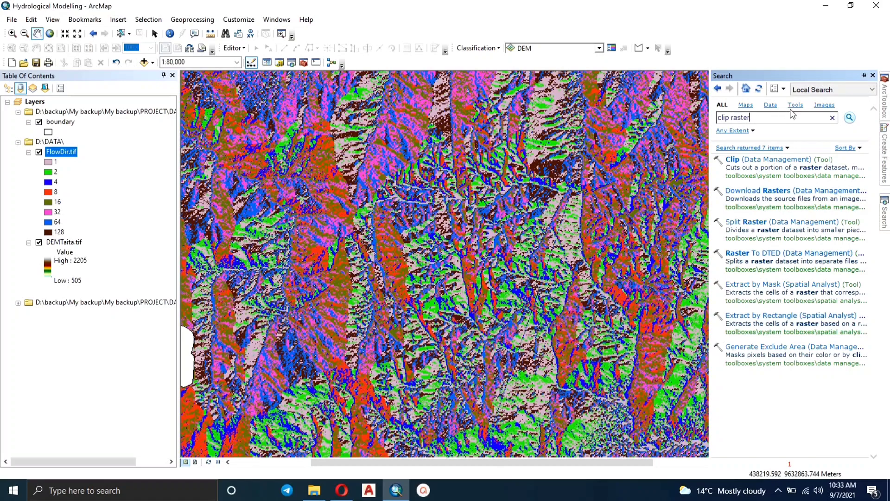
pyautogui.scroll(3, 351, 206)
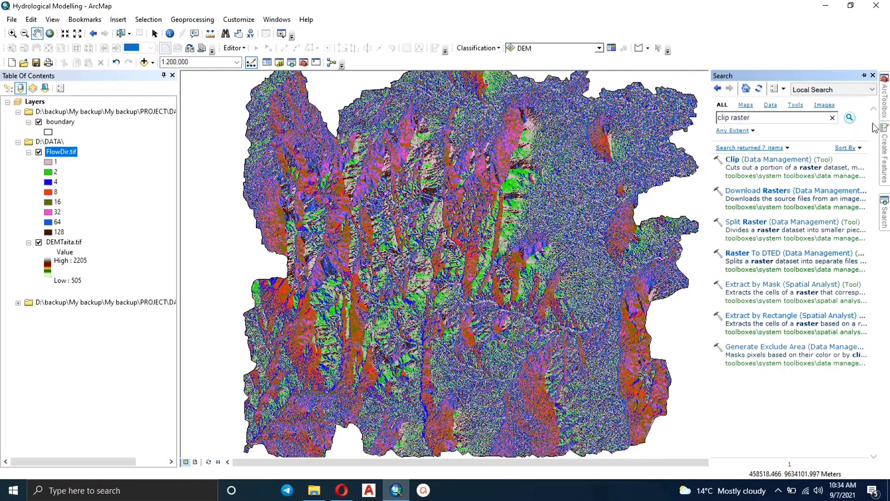
# Start the Basin tool from the Hydrology toolset with FlowDir.tif as the input flow direction raster.
pyautogui.moveTo(885, 113)
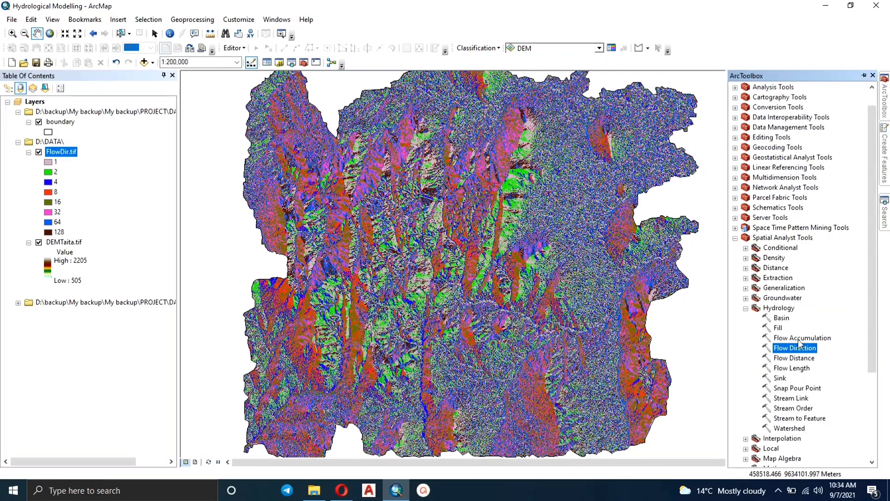
pyautogui.doubleClick(781, 318)
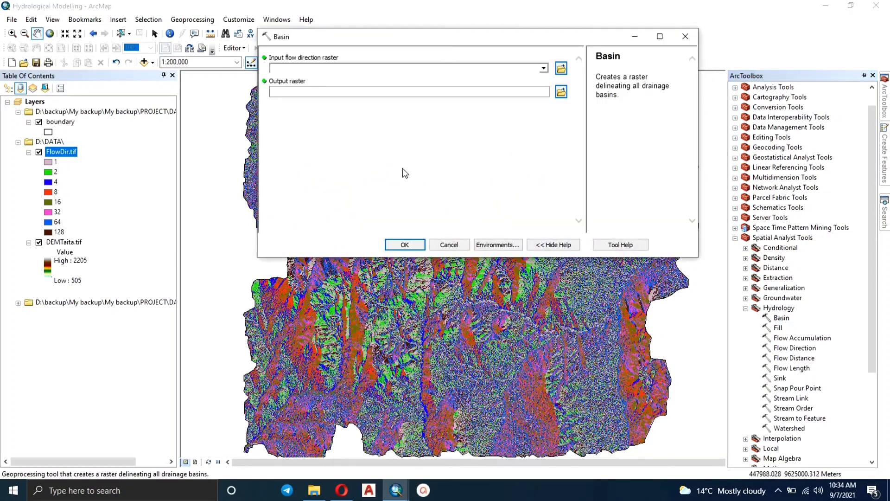
pyautogui.click(543, 68)
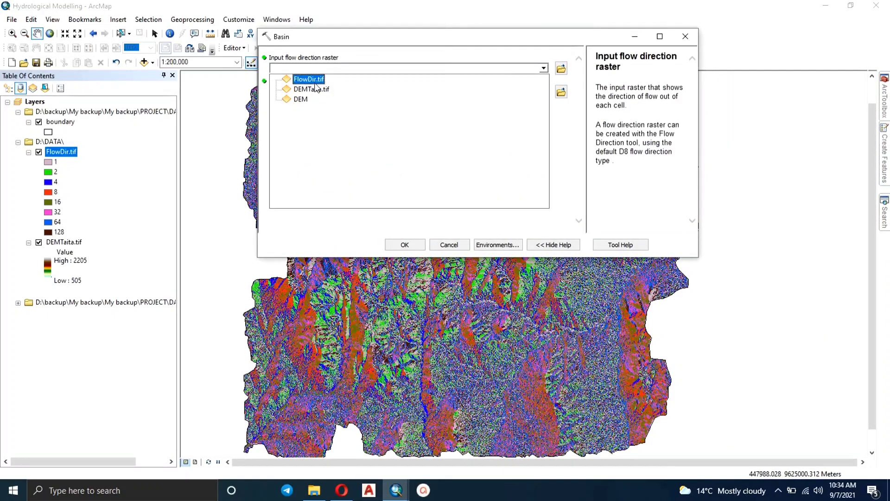
pyautogui.click(301, 74)
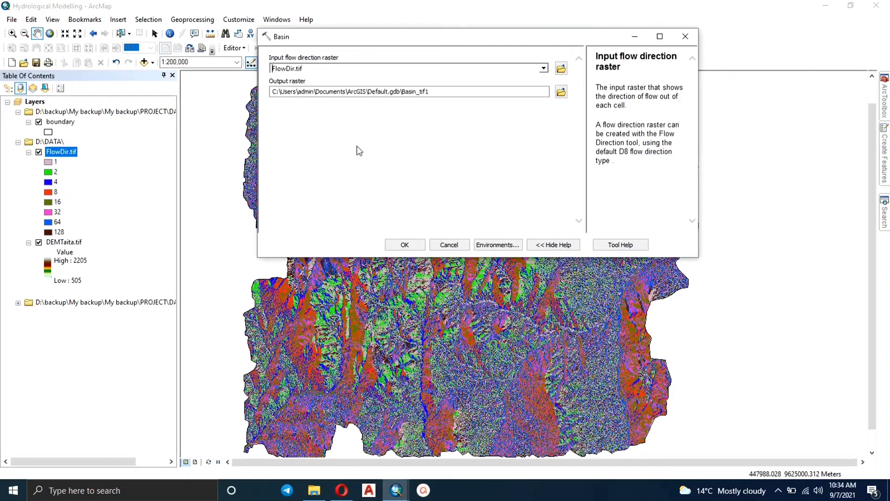
# Set the basin output raster to Basin.tif in D:\DATA and run the Basin tool.
pyautogui.click(560, 92)
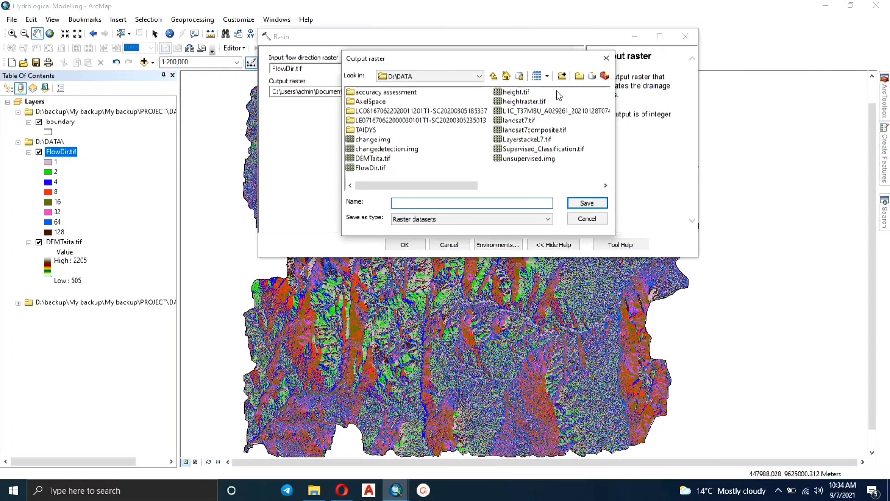
pyautogui.write('Basin.t')
pyautogui.write('if')
pyautogui.click(580, 204)
pyautogui.click(406, 245)
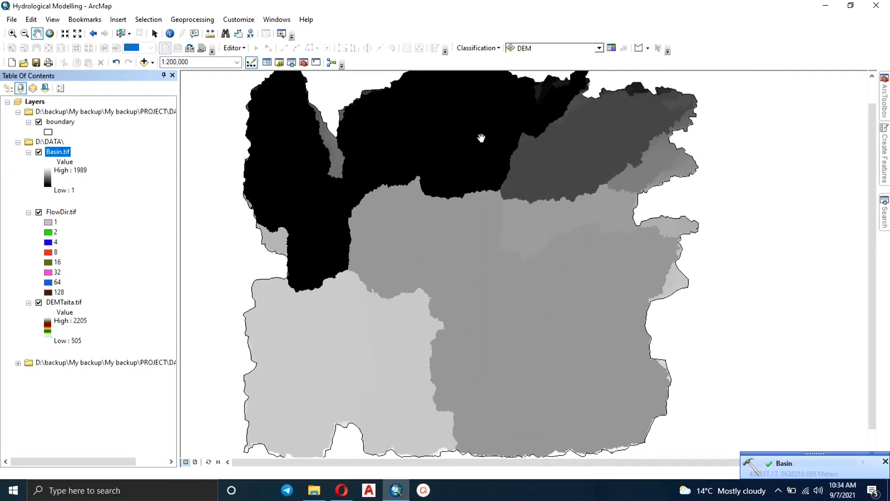
# Start the Flow Accumulation tool from the Hydrology toolset with FlowDir.tif as the input flow direction raster.
pyautogui.moveTo(884, 112)
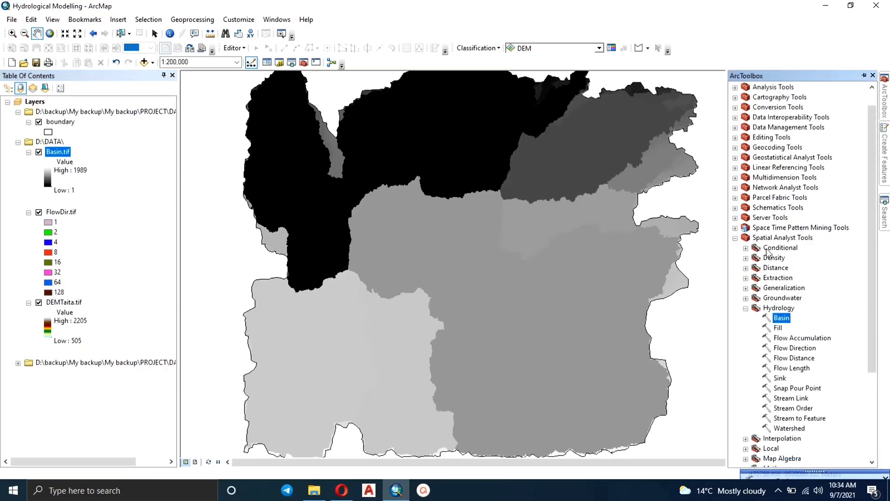
pyautogui.doubleClick(789, 339)
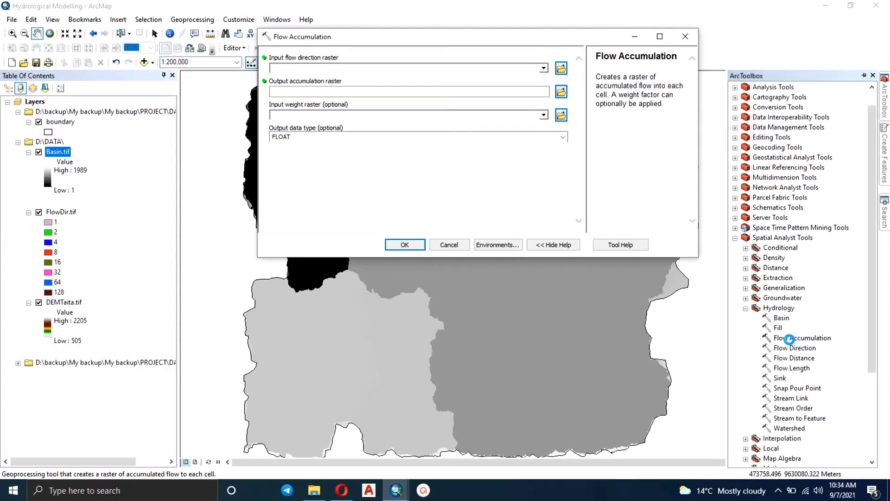
pyautogui.click(544, 69)
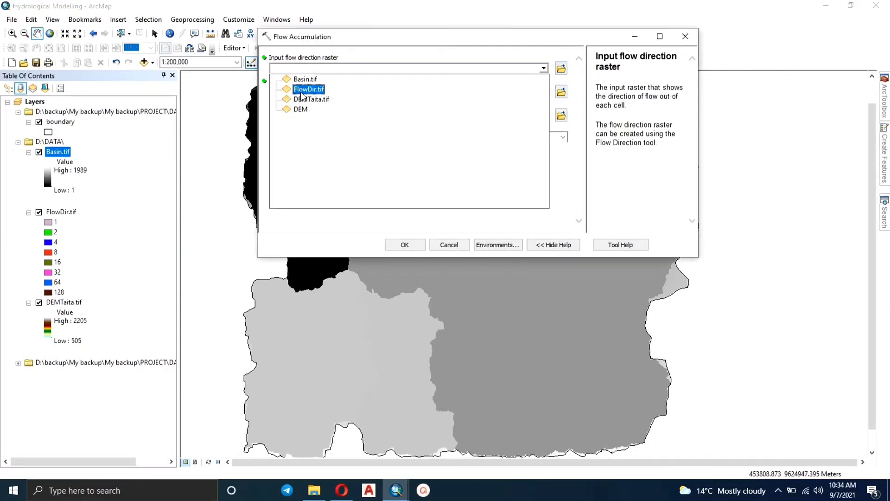
pyautogui.click(405, 92)
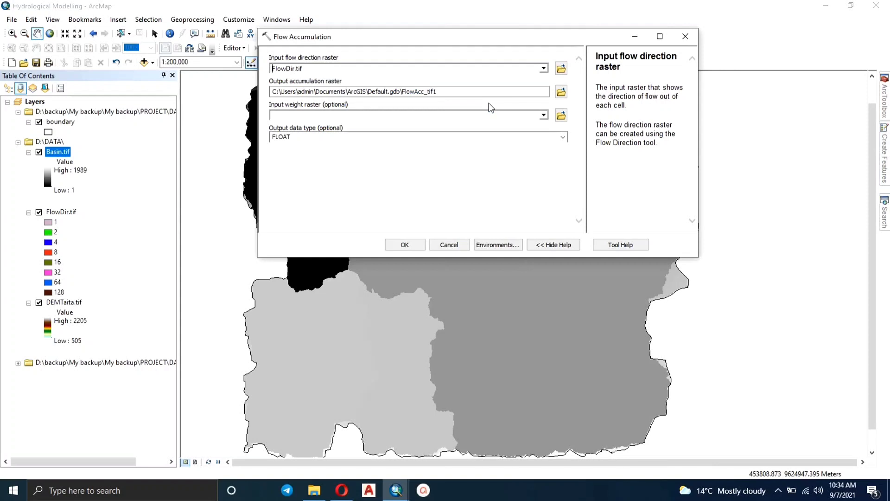
# Save the accumulation output as FlowAcc.tif in D:\DATA and run the tool with the FLOAT data type.
pyautogui.click(561, 91)
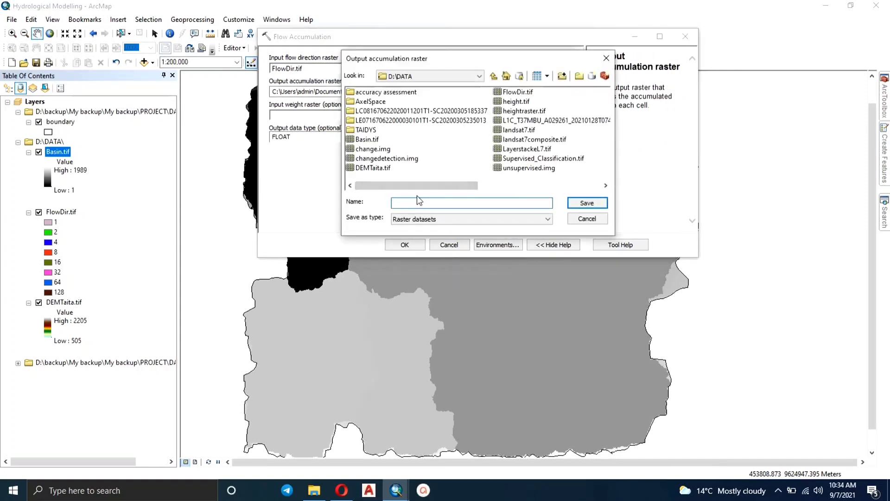
pyautogui.write('F')
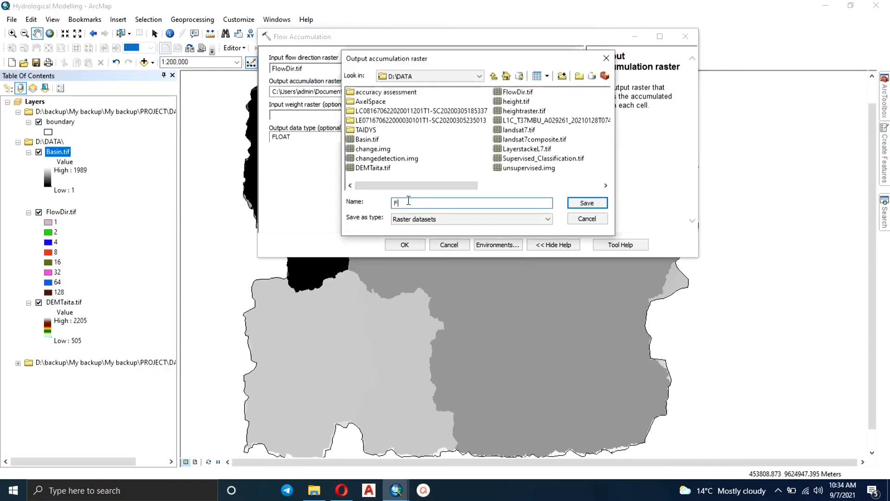
pyautogui.write('lowAcc.tif')
pyautogui.click(585, 204)
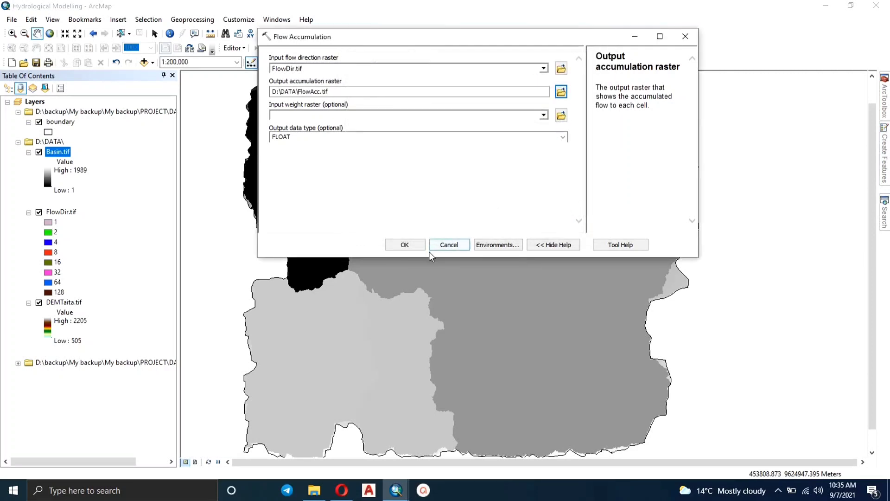
pyautogui.click(412, 244)
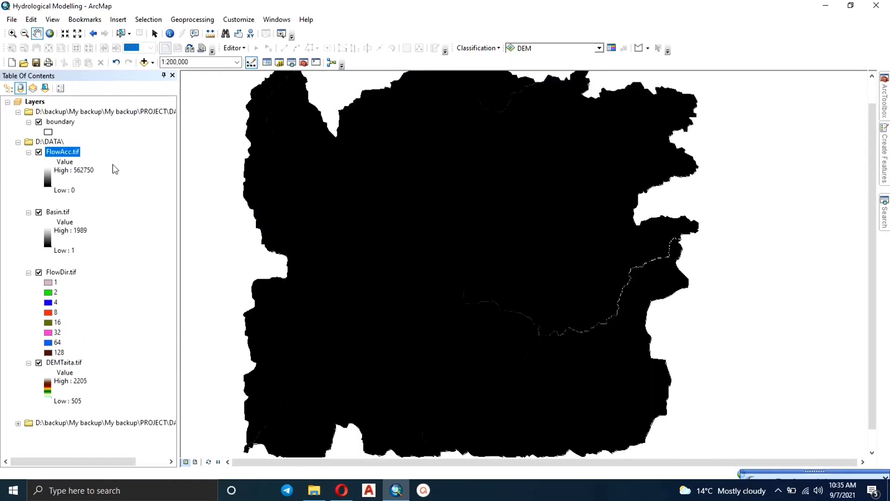
# Hide the Basin.tif and FlowDir.tif layers and collapse the Basin.tif legend.
pyautogui.click(39, 212)
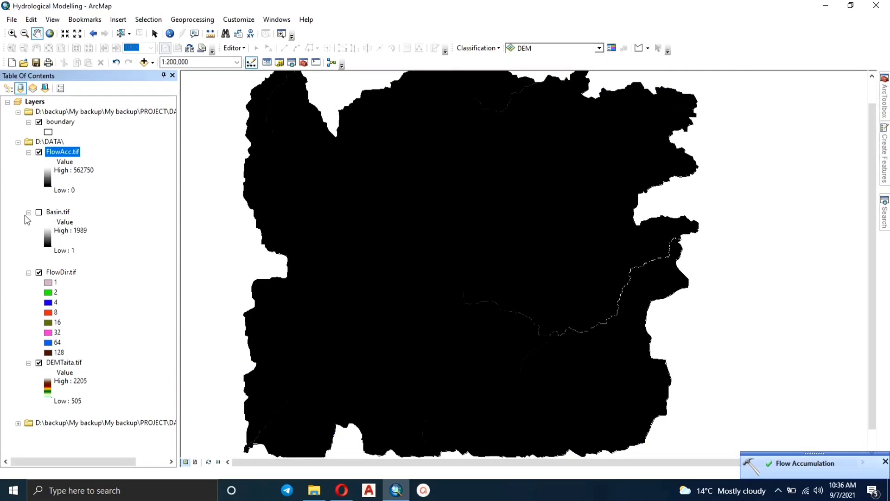
pyautogui.click(29, 212)
pyautogui.click(39, 222)
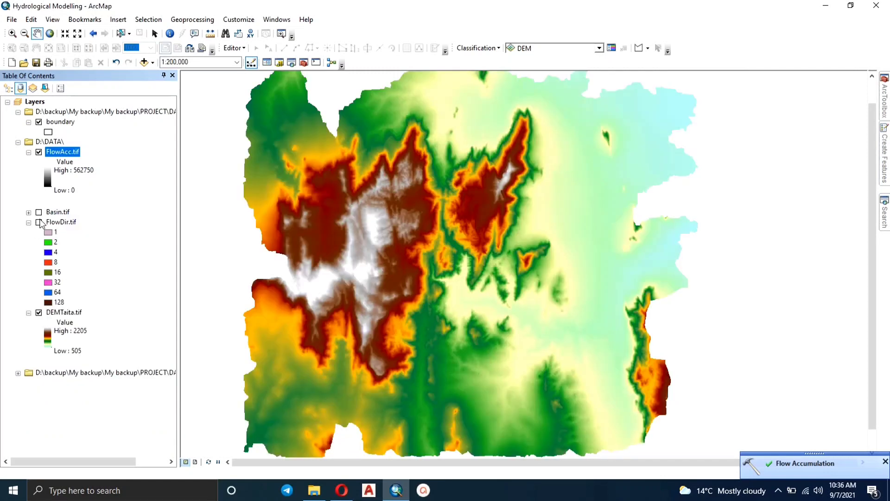
# Switch the FlowAcc.tif layer symbology to Classified with 2 classes.
pyautogui.rightClick(70, 157)
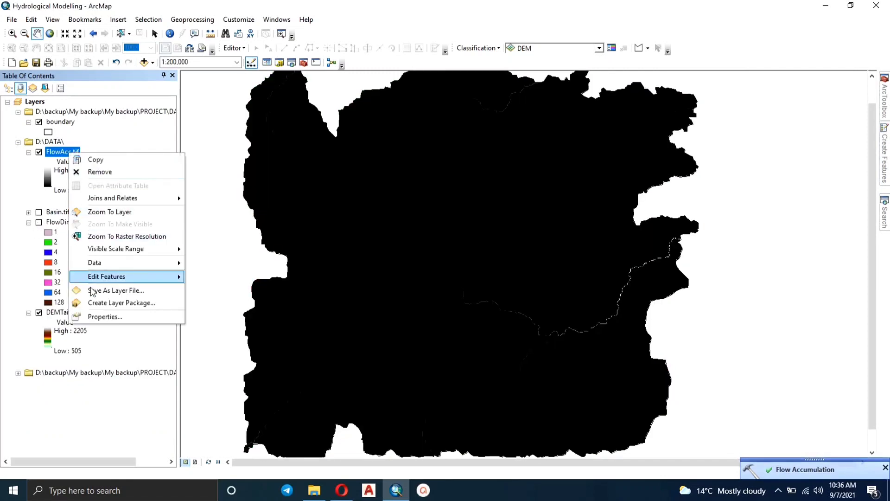
pyautogui.click(96, 319)
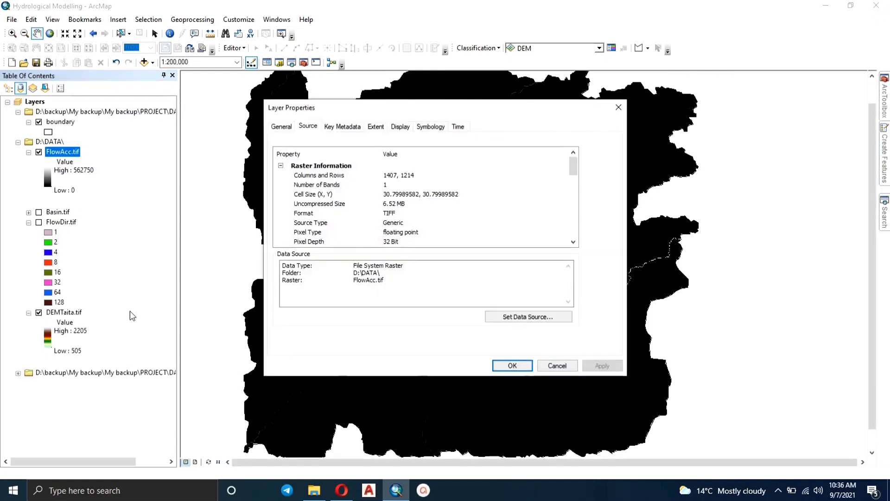
pyautogui.click(429, 128)
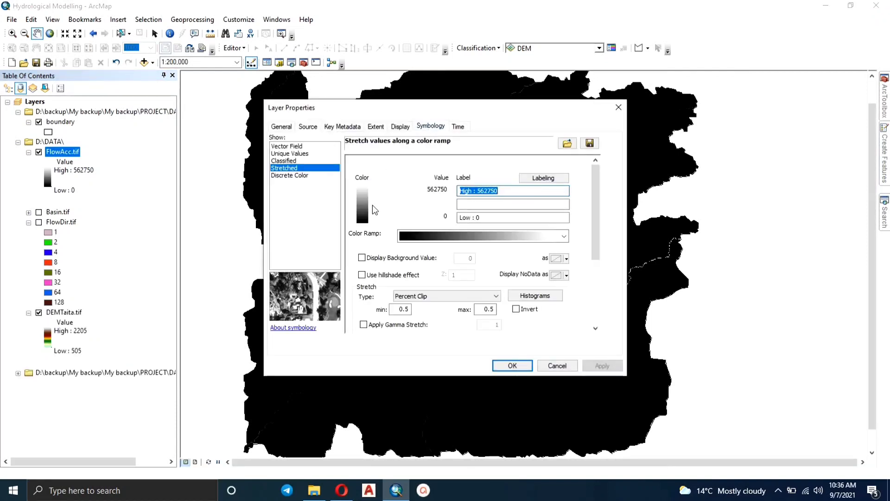
pyautogui.click(295, 161)
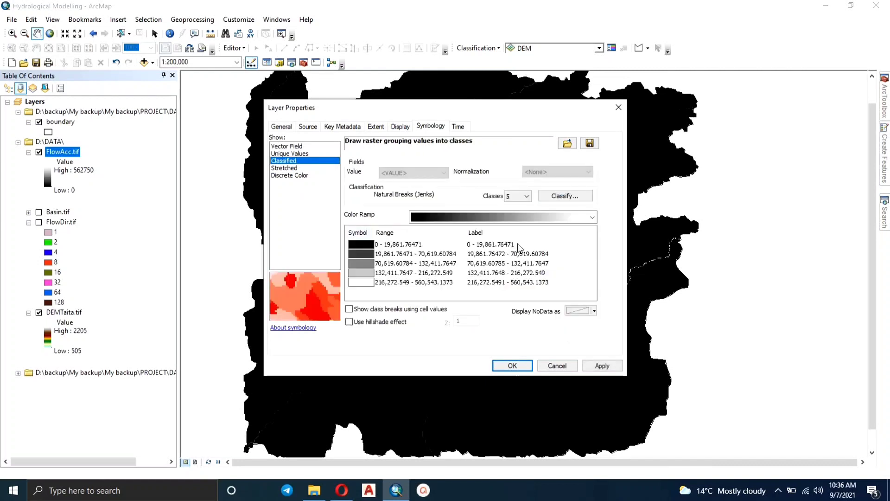
pyautogui.click(526, 196)
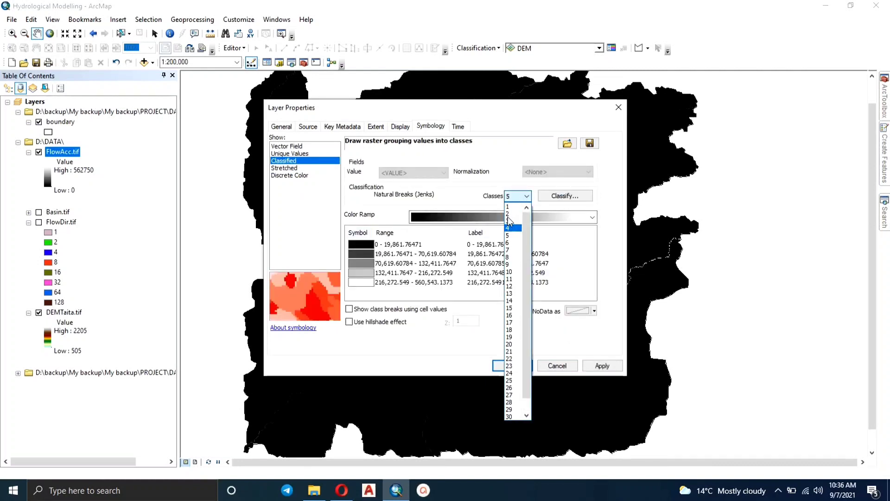
pyautogui.click(510, 206)
# Set the first class break value of FlowAcc.tif to 50,000 and apply the classification.
pyautogui.click(558, 199)
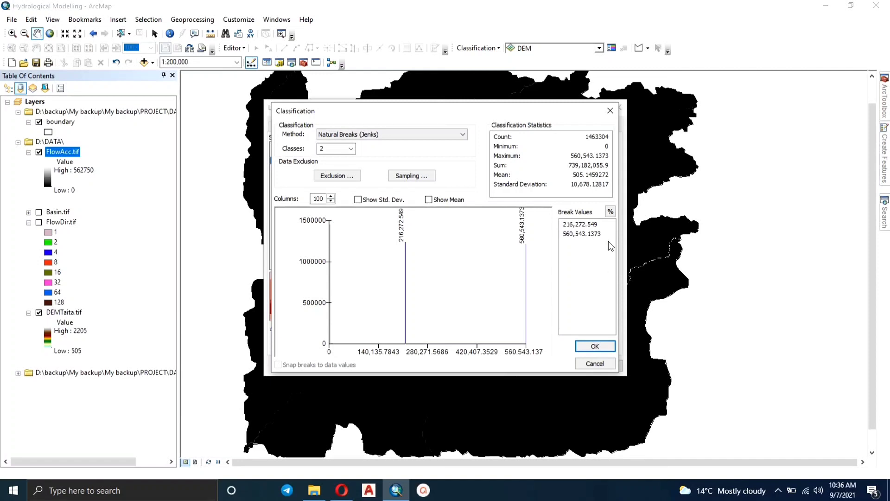
pyautogui.click(582, 224)
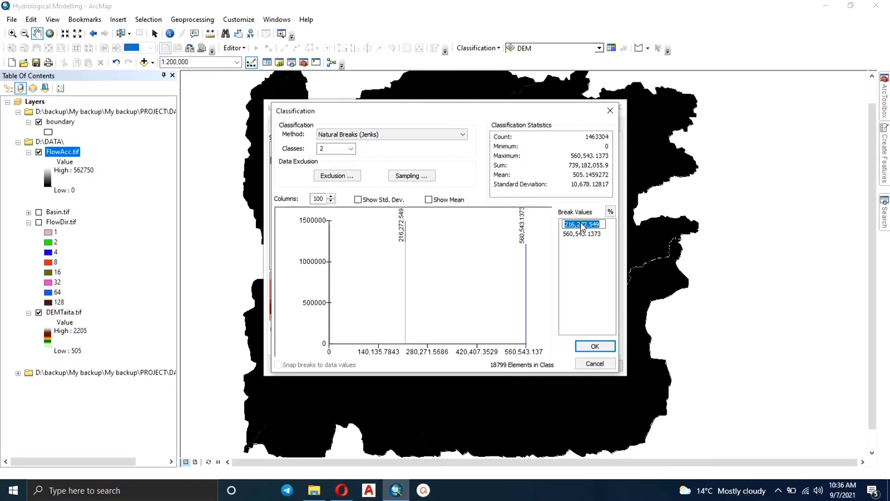
pyautogui.write('50000')
pyautogui.press('Return')
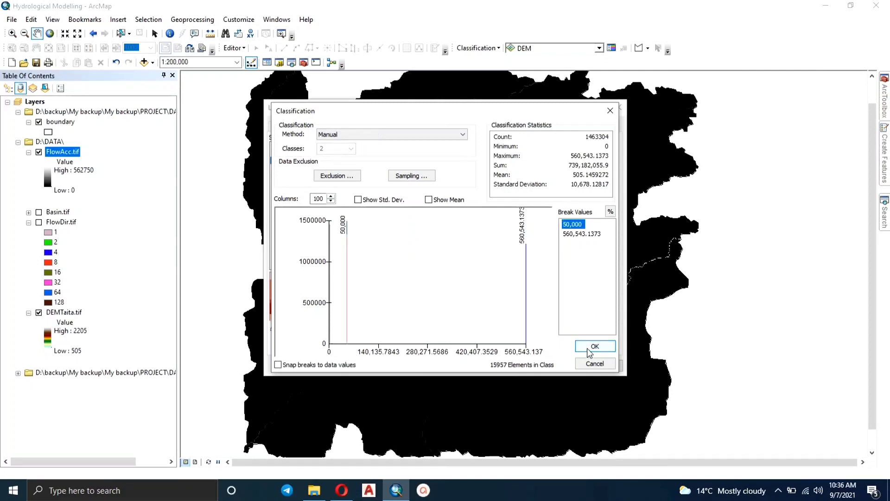
pyautogui.click(601, 345)
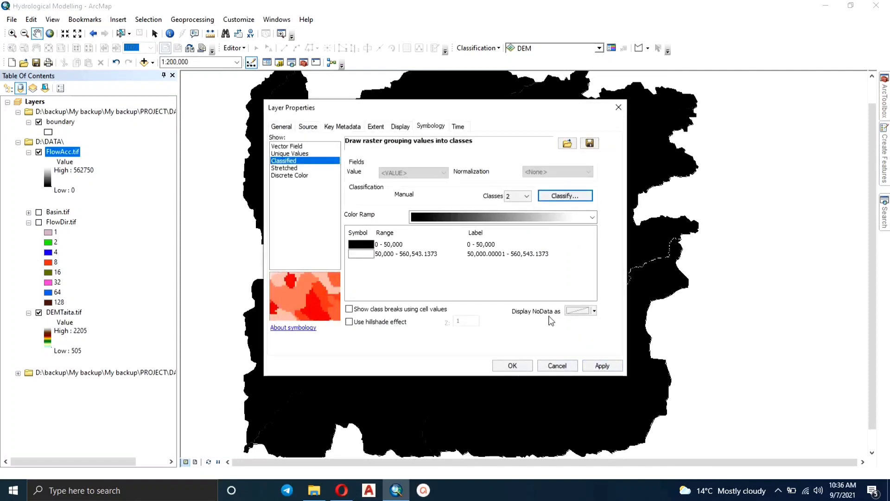
pyautogui.click(602, 366)
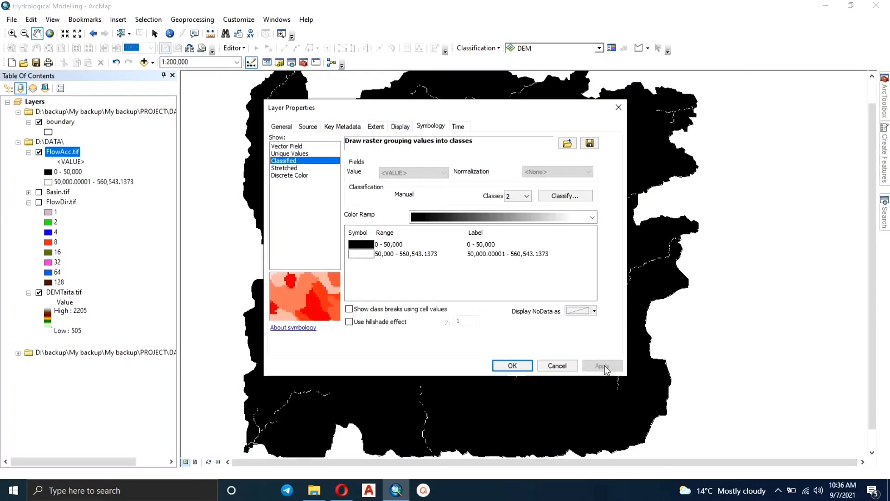
# Change the first break value of the FlowAcc.tif classification to 10,000 and apply it.
pyautogui.moveTo(482, 106); pyautogui.dragTo(618, 104)
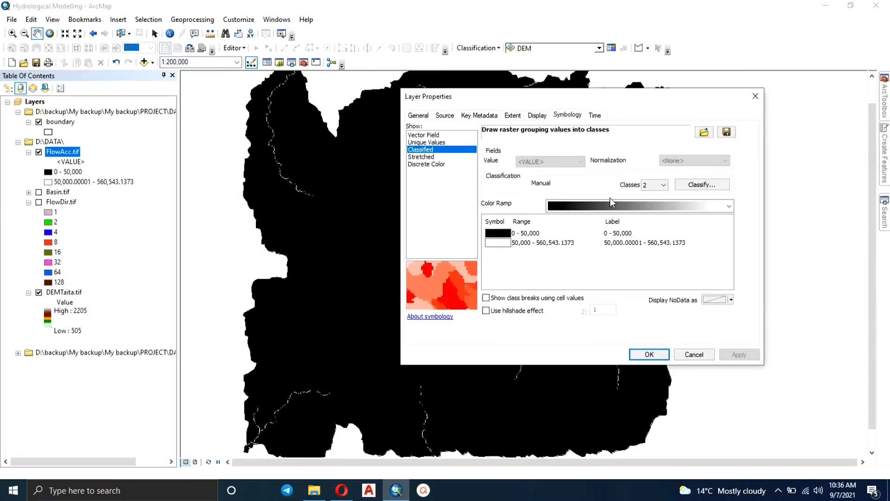
pyautogui.click(698, 184)
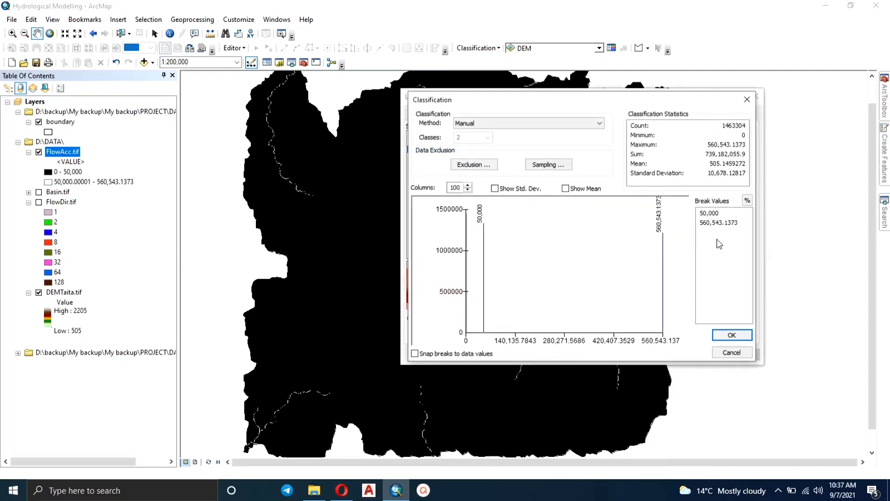
pyautogui.doubleClick(709, 213)
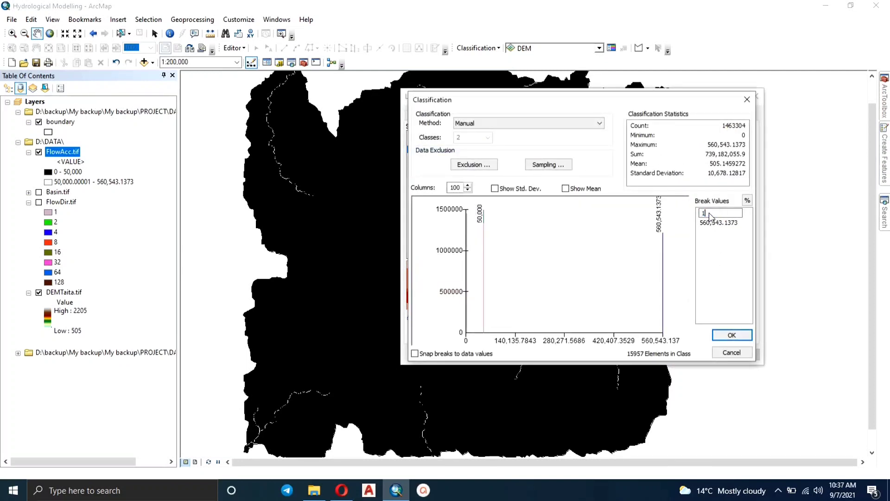
pyautogui.write('10000')
pyautogui.click(731, 336)
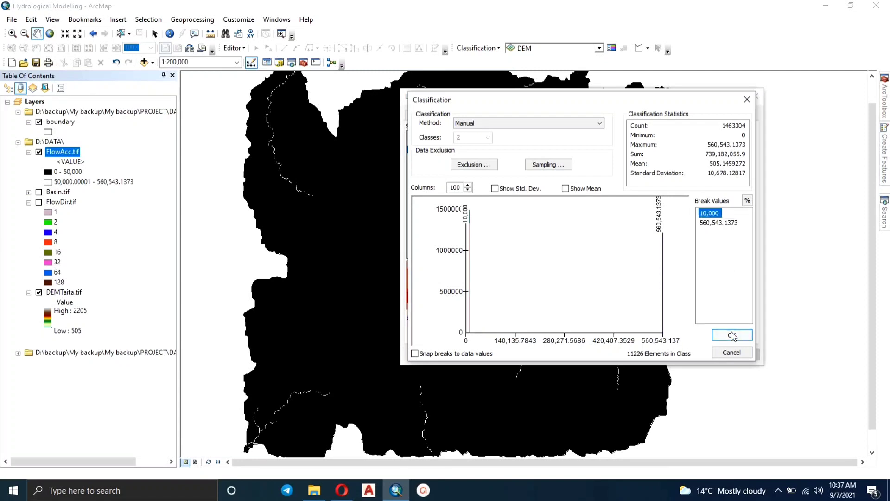
pyautogui.click(736, 355)
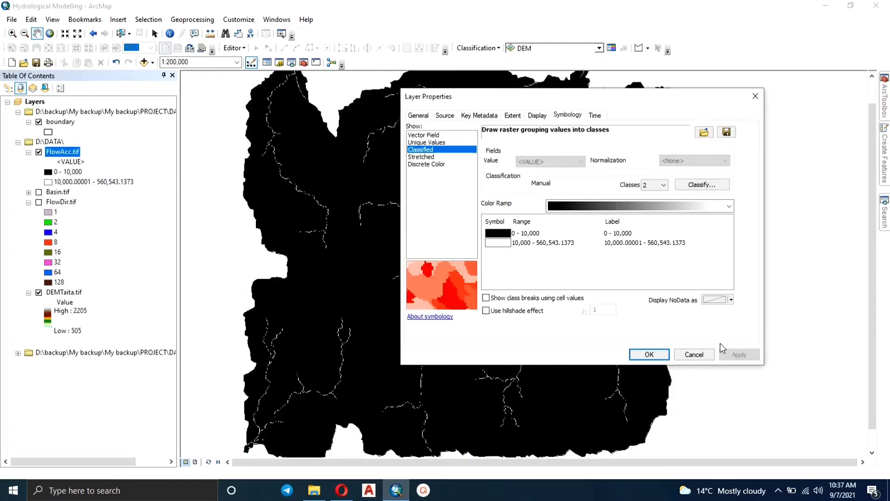
# Lower the first break value of the FlowAcc.tif classes to 5,000 and apply the change.
pyautogui.moveTo(599, 98); pyautogui.dragTo(576, 109)
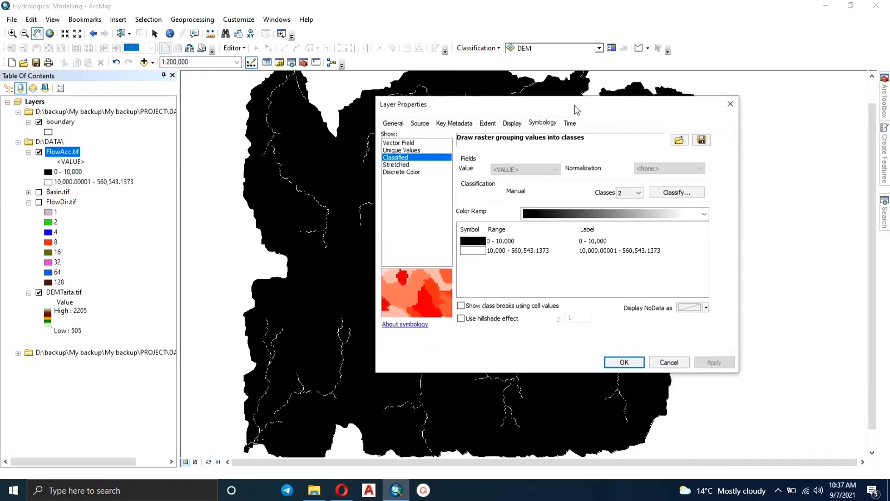
pyautogui.click(677, 193)
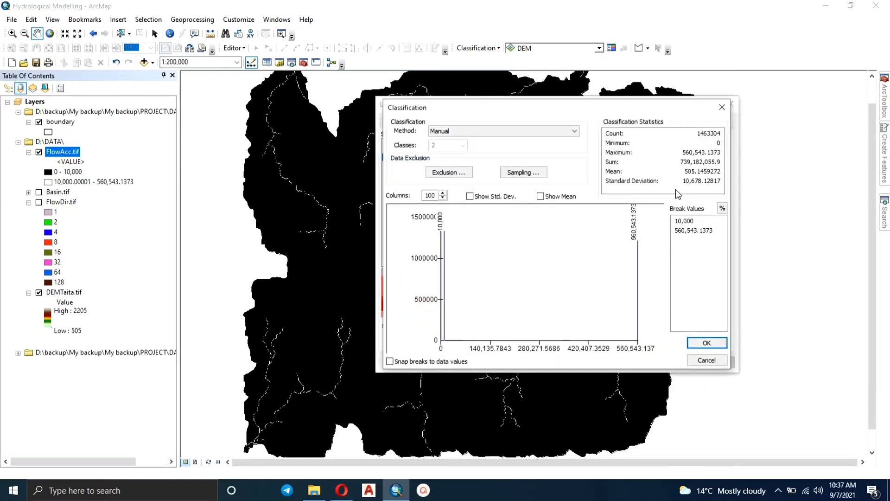
pyautogui.click(687, 221)
pyautogui.write('500')
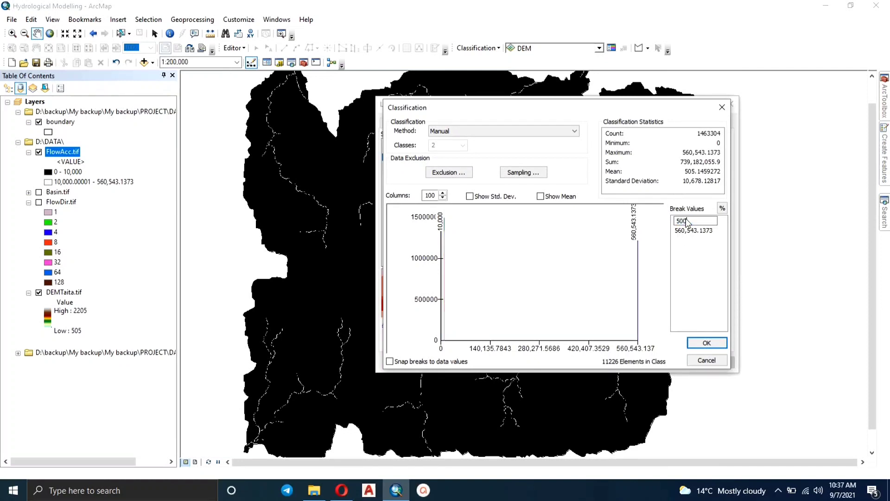
pyautogui.click(706, 343)
pyautogui.click(707, 343)
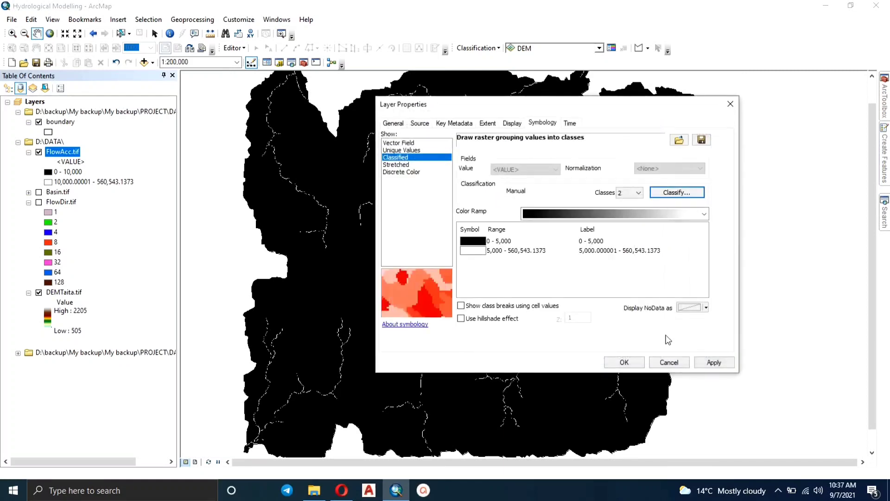
pyautogui.click(704, 362)
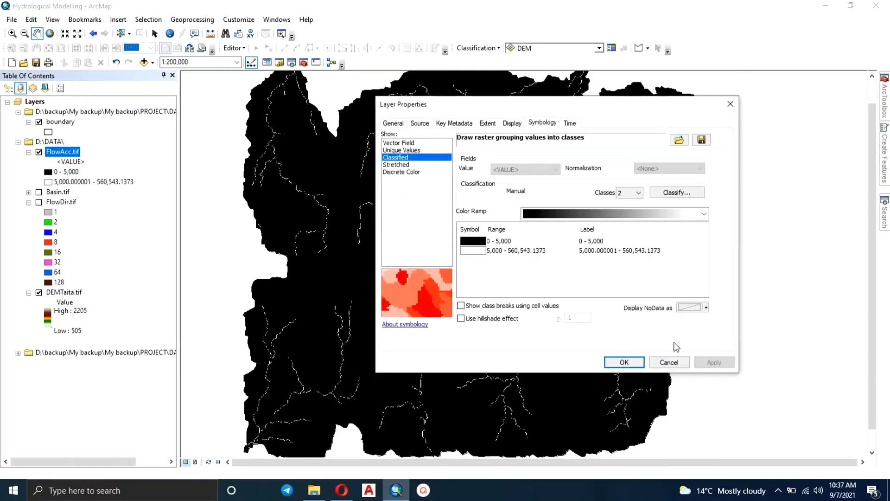
# Set the 0 - 5,000 class of FlowAcc.tif to No Color and the class above 5,000 to blue, and apply the symbology.
pyautogui.moveTo(527, 107); pyautogui.dragTo(557, 64)
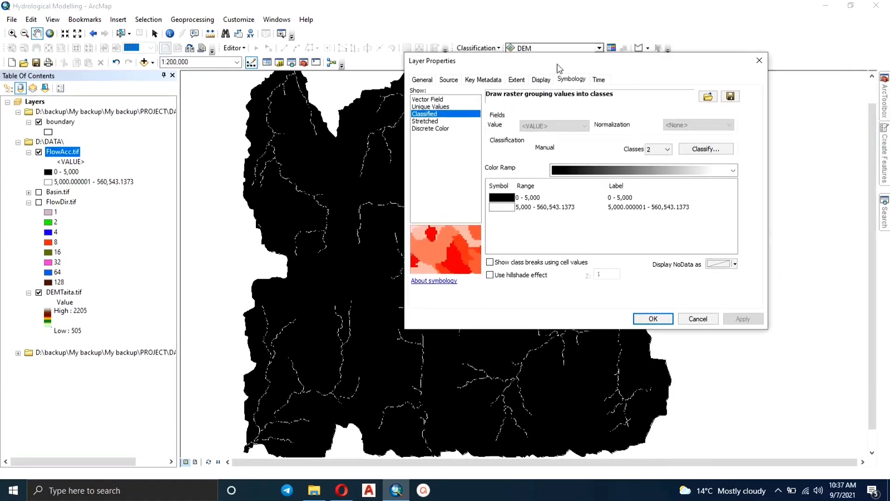
pyautogui.click(507, 199)
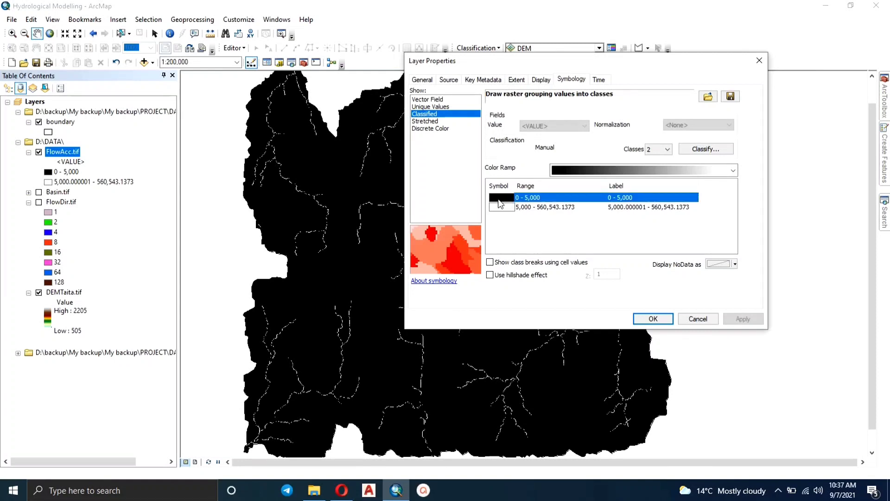
pyautogui.click(500, 202)
pyautogui.click(533, 208)
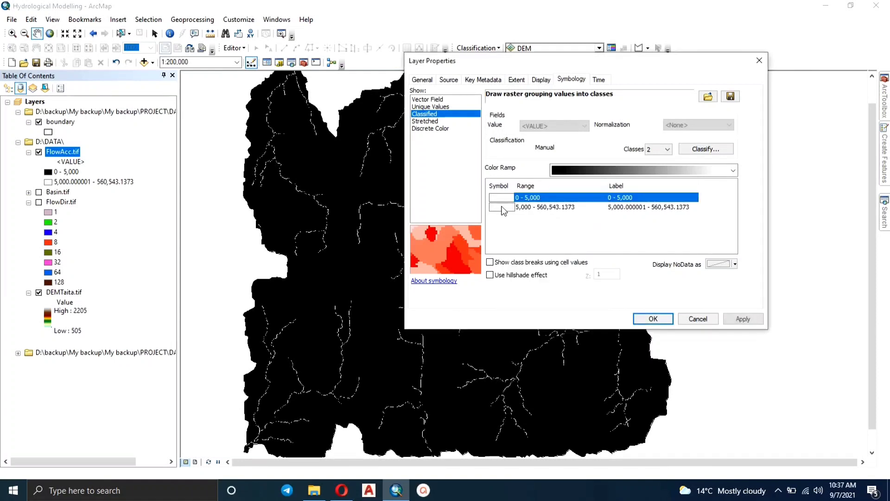
pyautogui.click(497, 206)
pyautogui.click(497, 207)
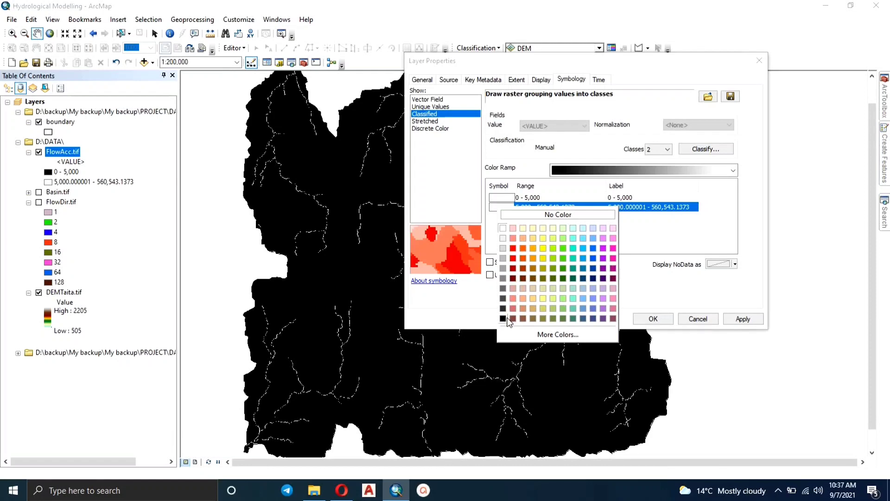
pyautogui.click(595, 248)
pyautogui.click(742, 319)
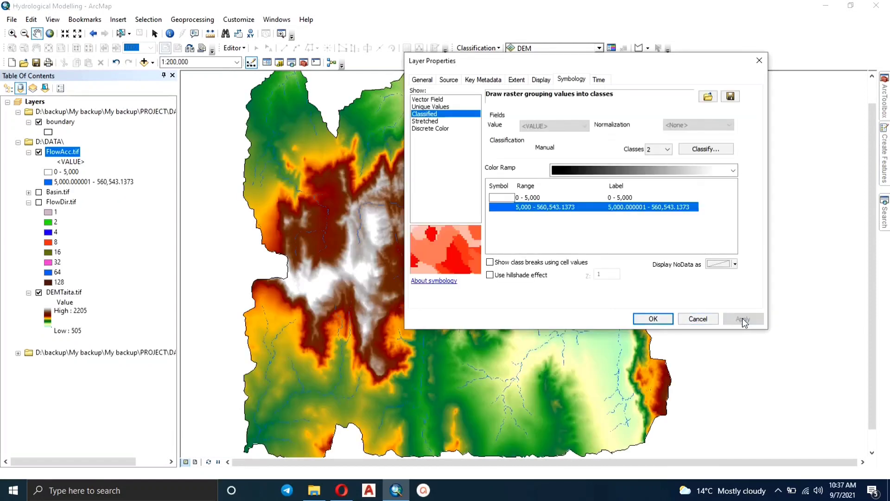
# Accept the FlowAcc.tif symbology, hide the DEMTaita.tif layer and inspect the stream lines up close.
pyautogui.click(652, 319)
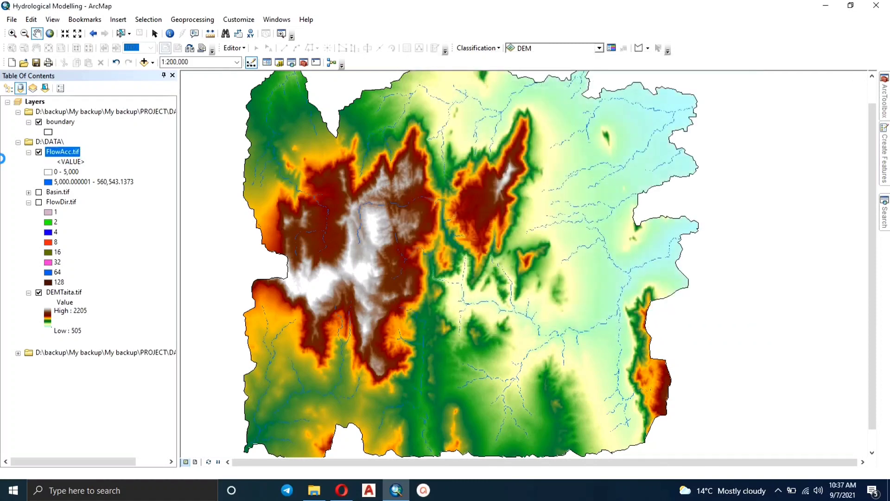
pyautogui.click(39, 292)
pyautogui.scroll(3, 374, 239)
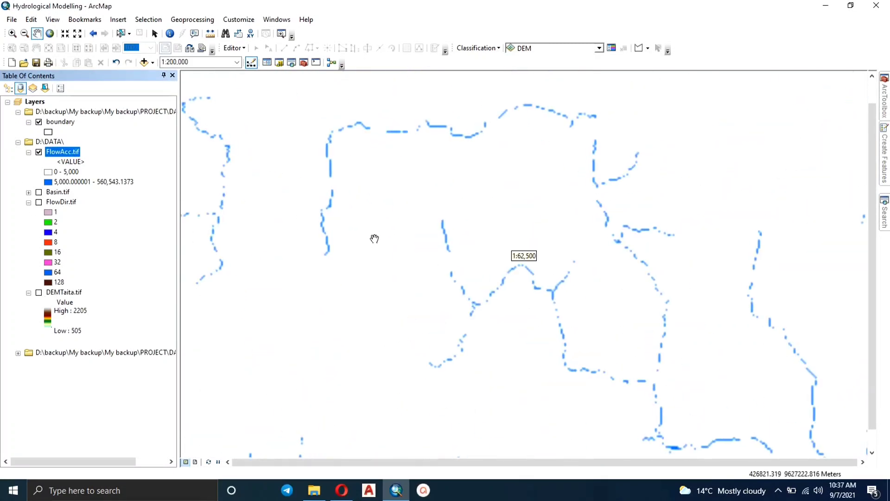
pyautogui.scroll(2, 359, 141)
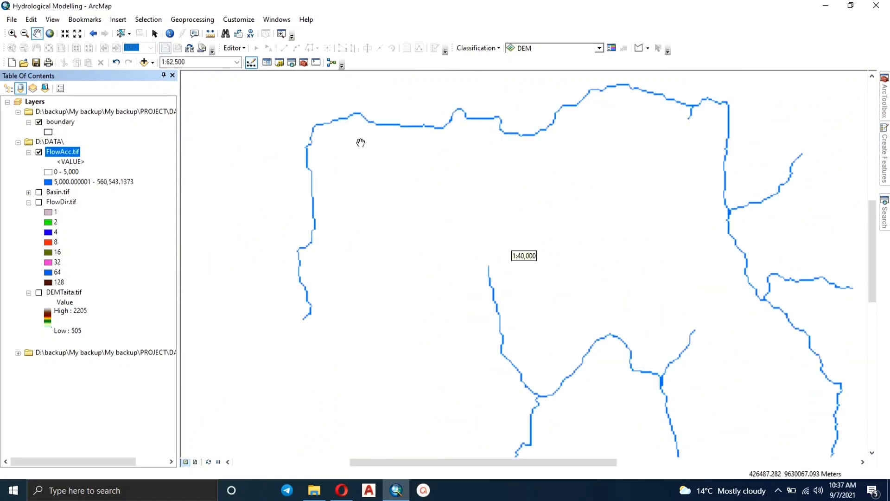
pyautogui.scroll(-2, 424, 171)
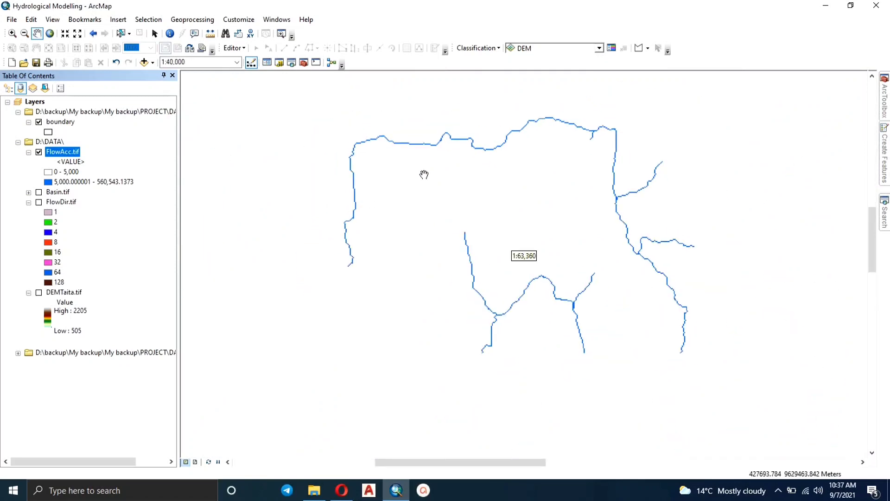
pyautogui.scroll(-2, 423, 174)
pyautogui.scroll(-2, 426, 185)
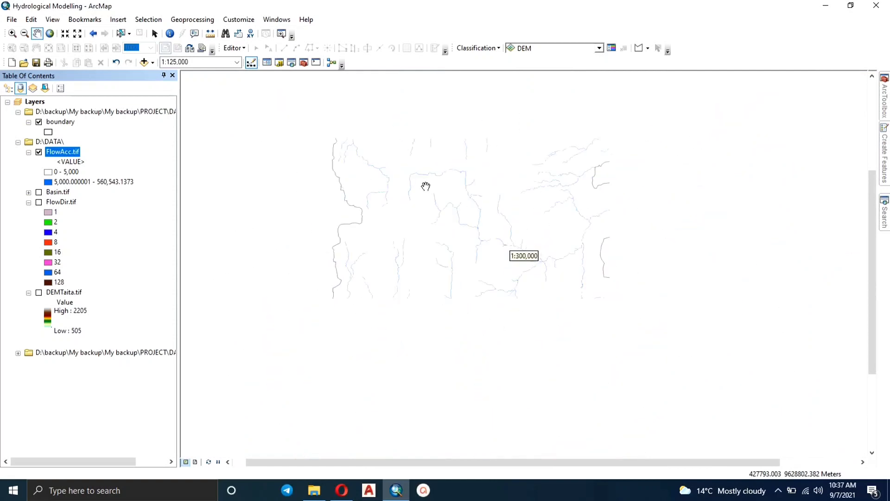
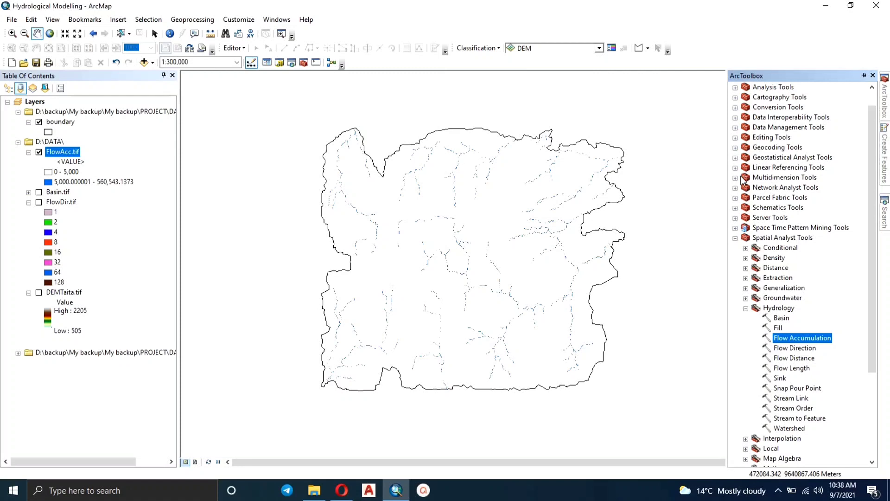
pyautogui.click(735, 127)
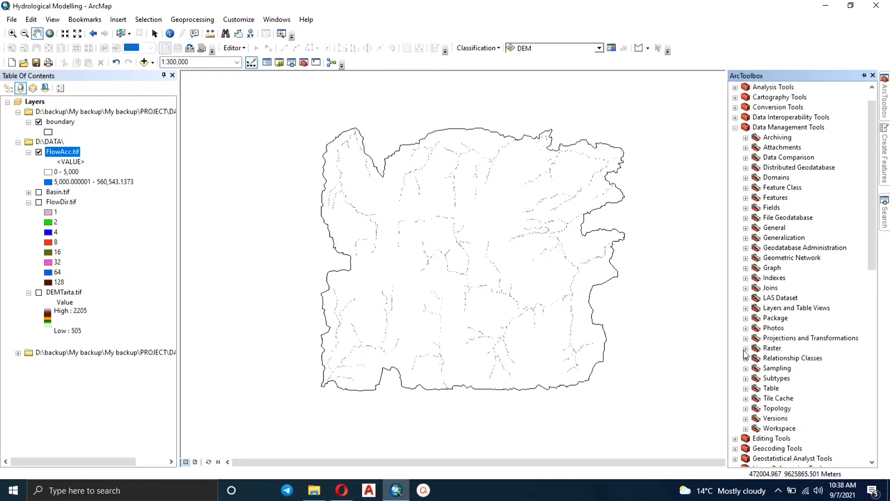
pyautogui.click(744, 349)
pyautogui.click(745, 348)
pyautogui.click(735, 128)
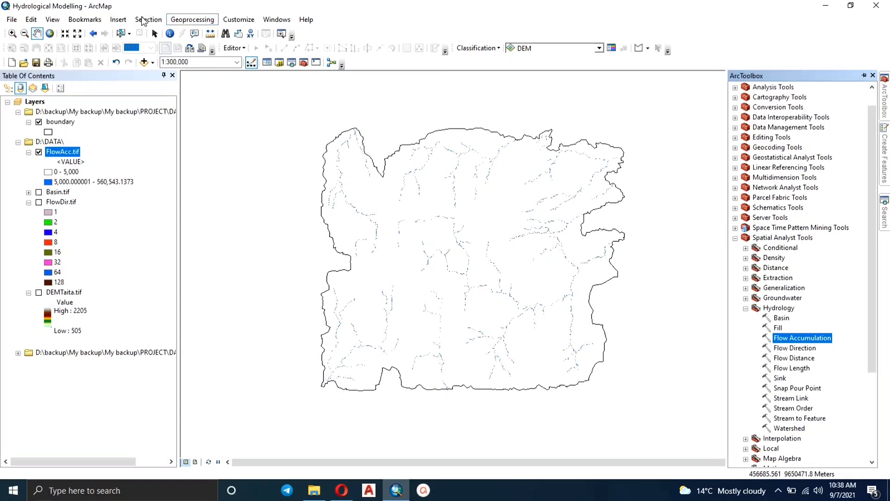
pyautogui.click(220, 20)
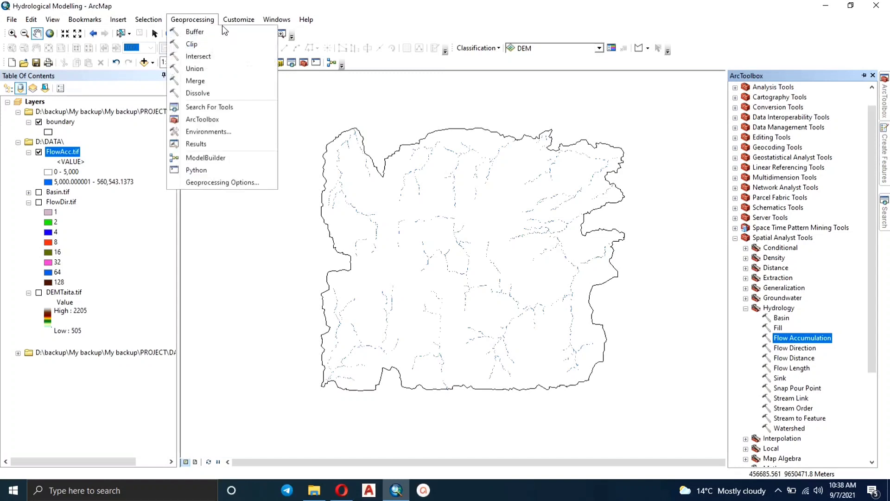
pyautogui.click(220, 21)
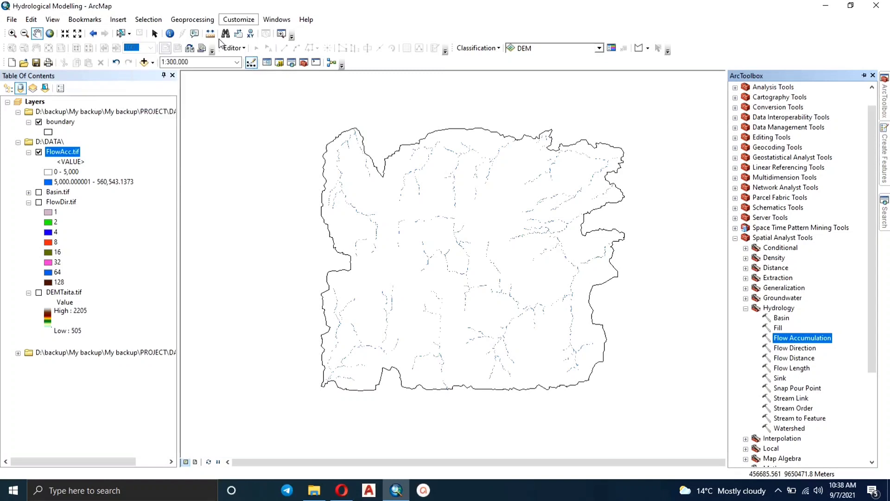
pyautogui.click(194, 20)
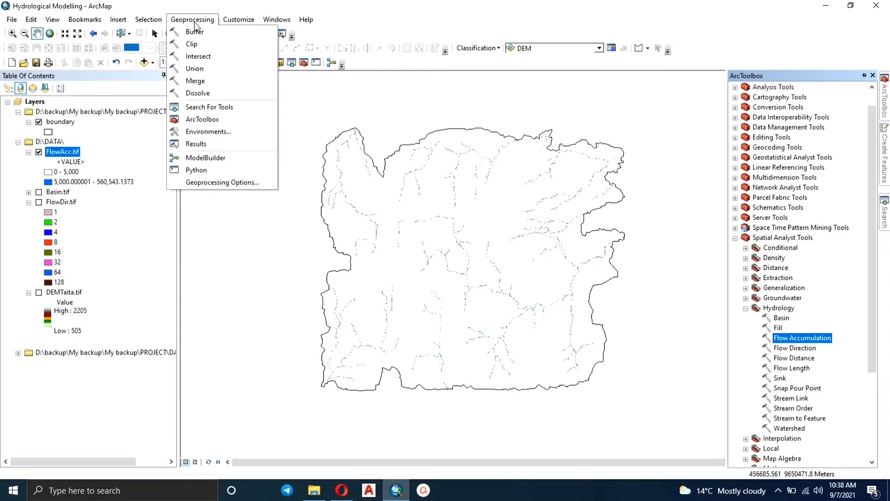
pyautogui.click(238, 21)
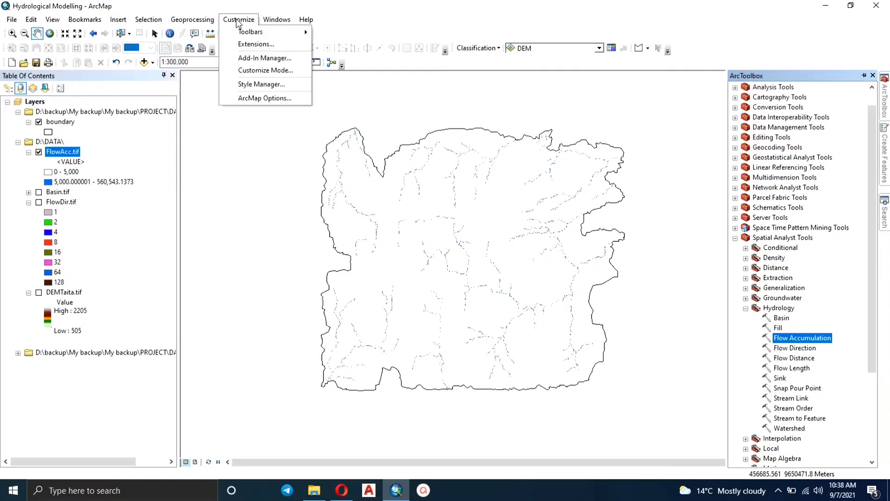
pyautogui.moveTo(256, 32)
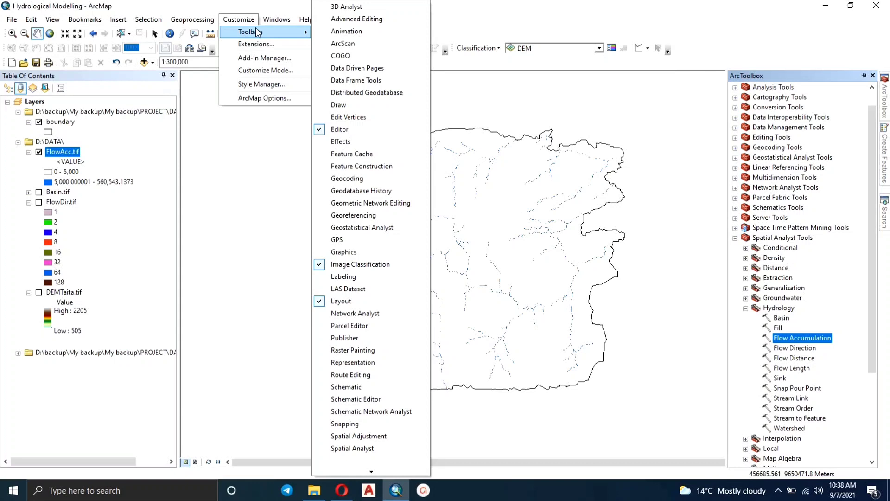
pyautogui.click(819, 52)
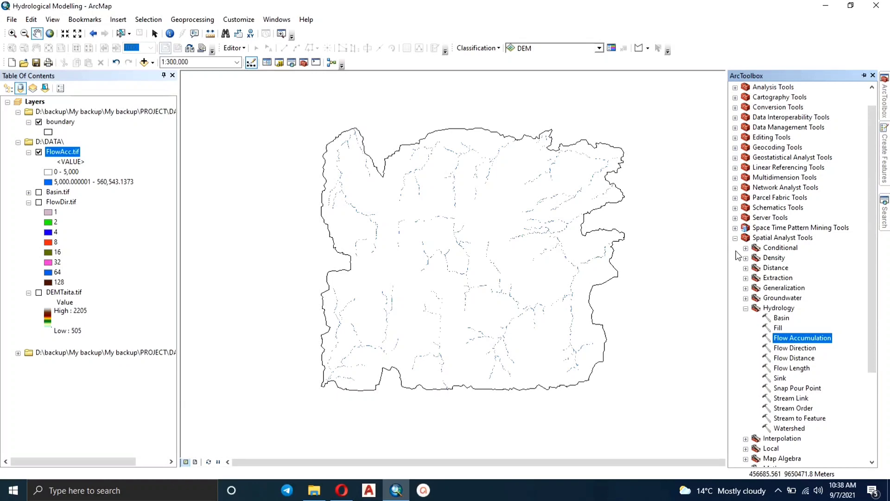
# Start the Spatial Analyst Raster Calculator and build the expression "FlowAcc.tif" > 5000.
pyautogui.click(745, 309)
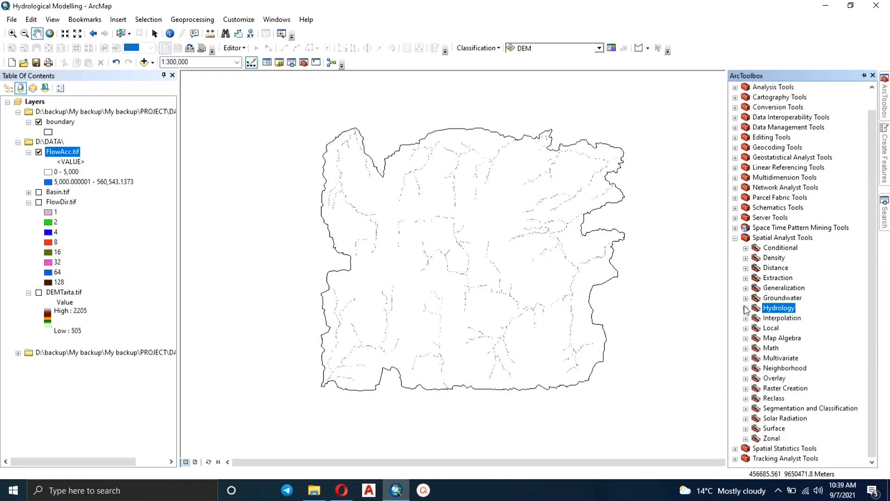
pyautogui.click(745, 339)
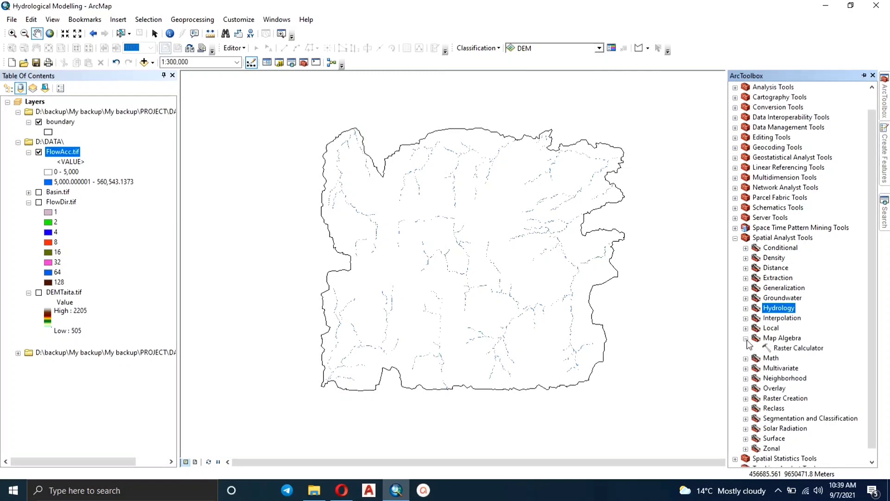
pyautogui.doubleClick(783, 349)
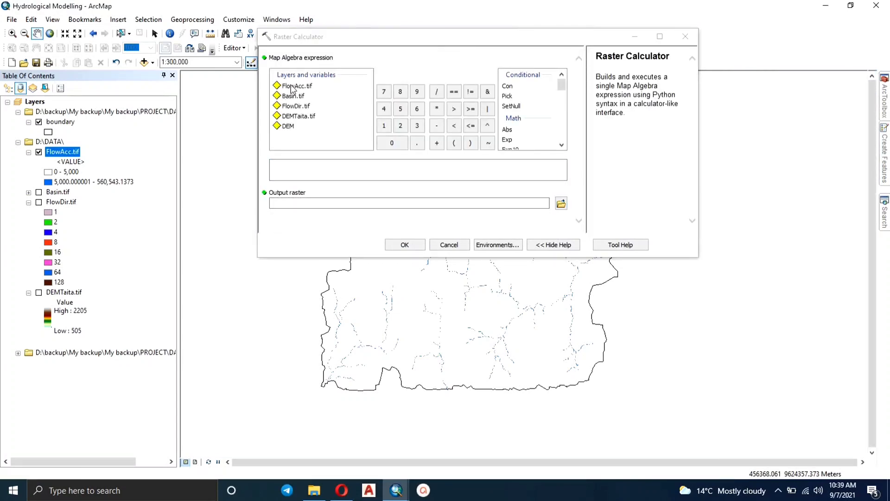
pyautogui.doubleClick(297, 86)
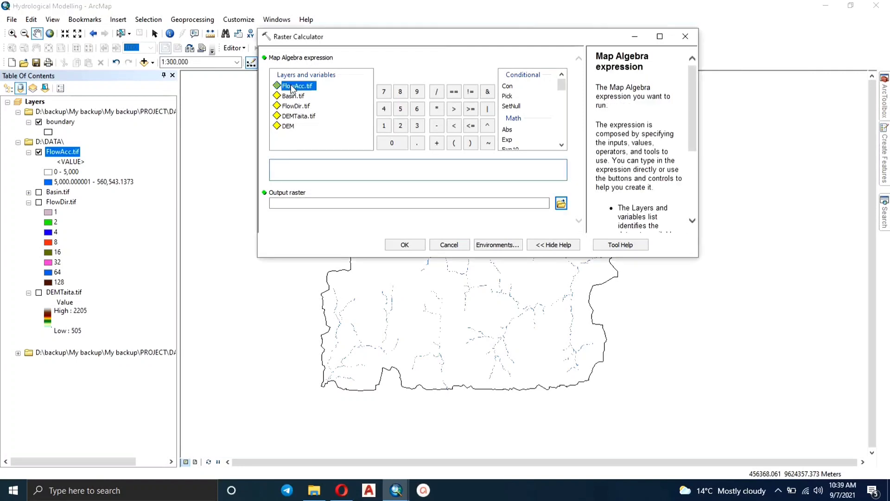
pyautogui.click(454, 109)
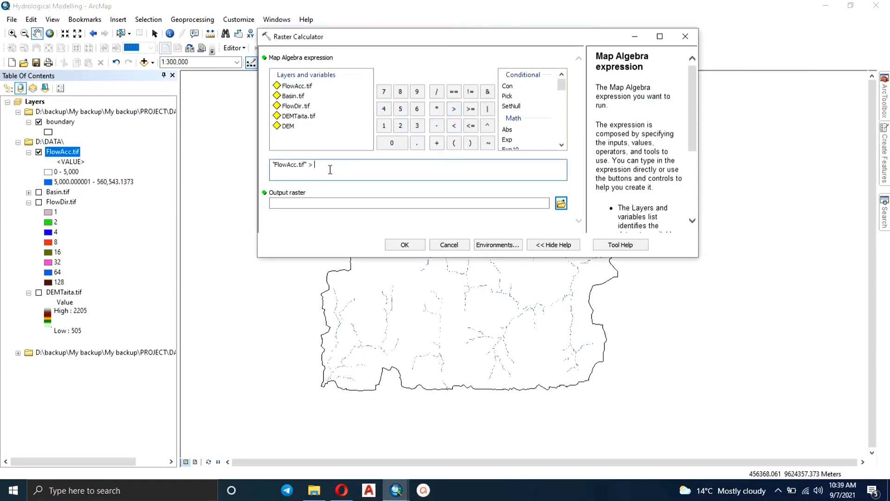
# Run the raster calculation with D:\DATA\StreamRaster.tif as output, and hide the FlowAcc.tif layer.
pyautogui.click(559, 203)
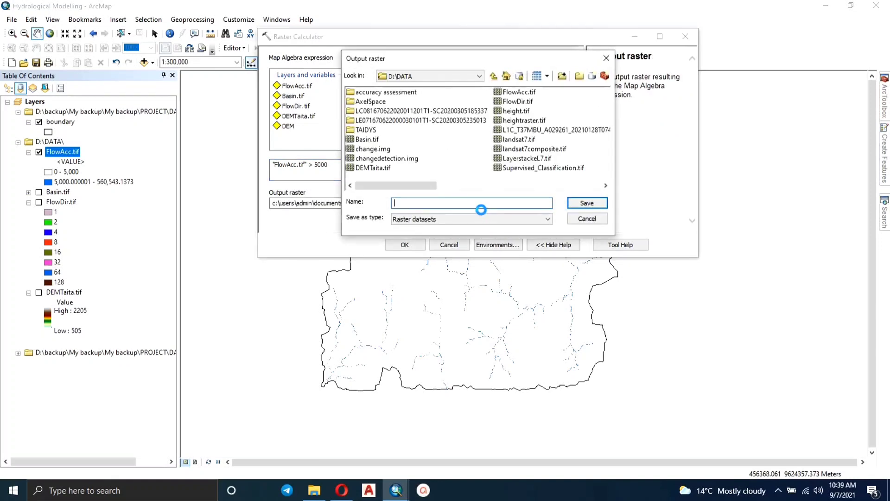
pyautogui.write('StreamRaster.tif')
pyautogui.click(577, 204)
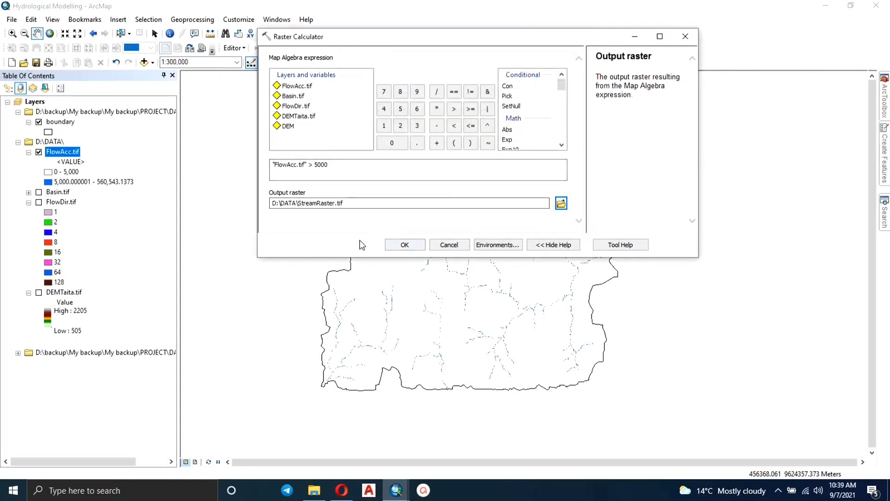
pyautogui.click(394, 245)
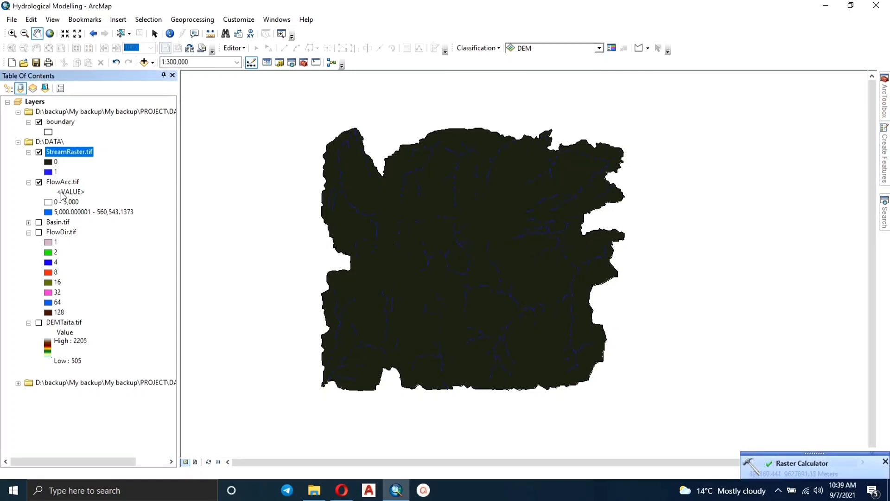
pyautogui.click(39, 181)
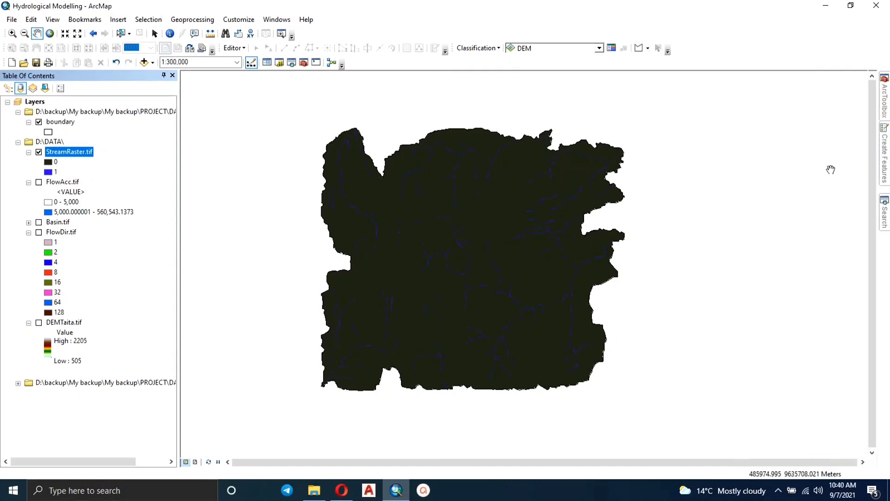
# Start the Stream Order tool with StreamRaster.tif as input stream raster and FlowDir.tif as input flow direction raster.
pyautogui.click(884, 111)
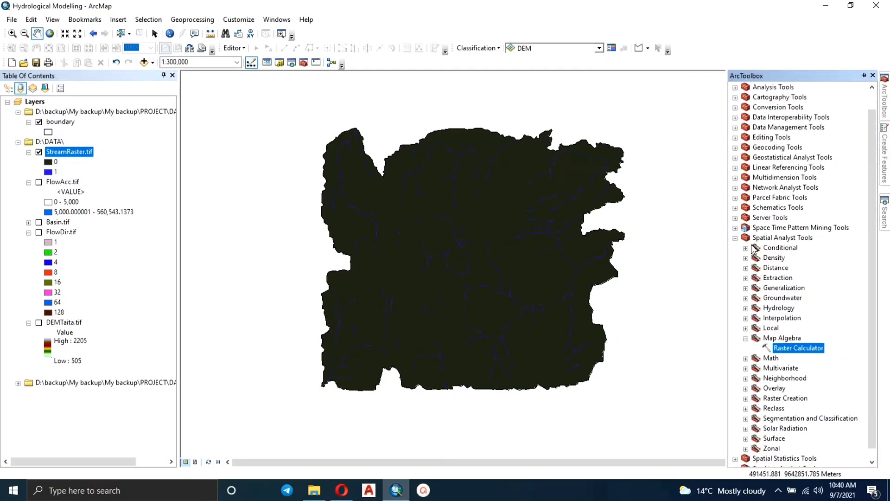
pyautogui.click(746, 338)
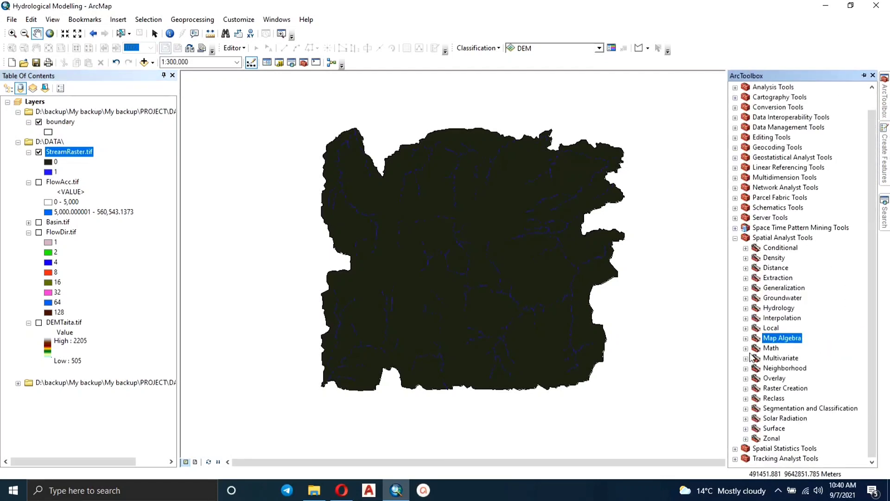
pyautogui.click(746, 308)
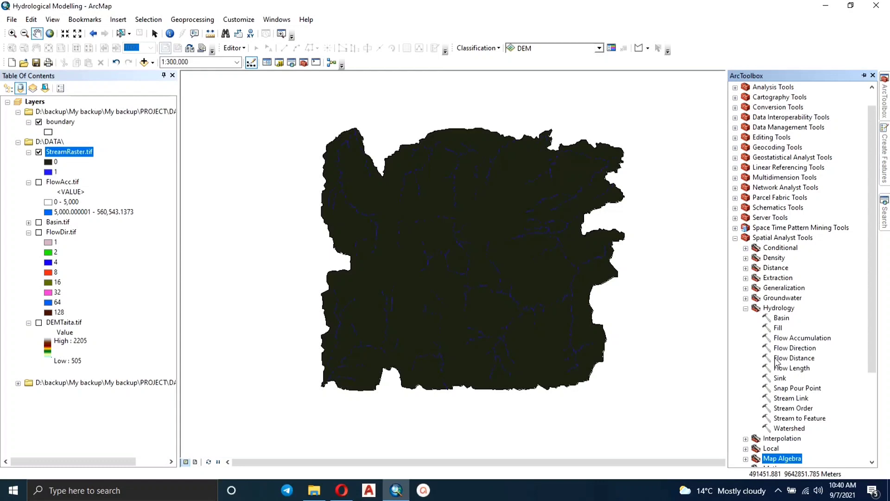
pyautogui.doubleClick(793, 407)
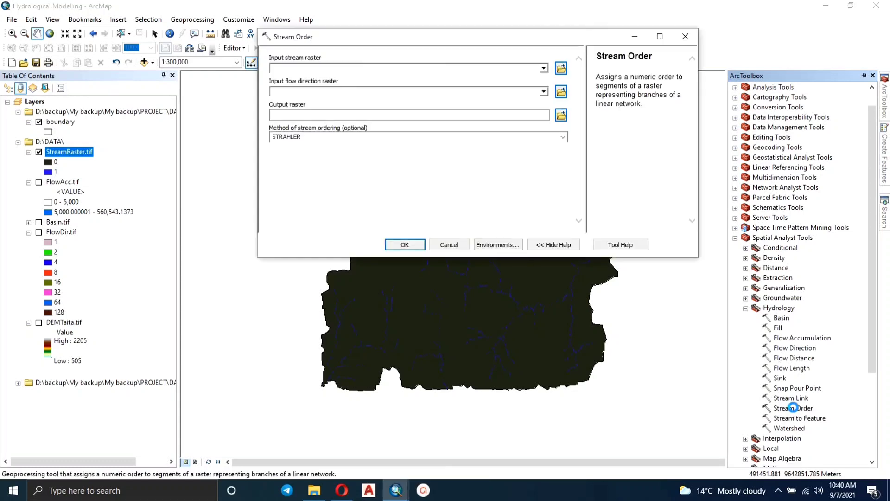
pyautogui.click(544, 68)
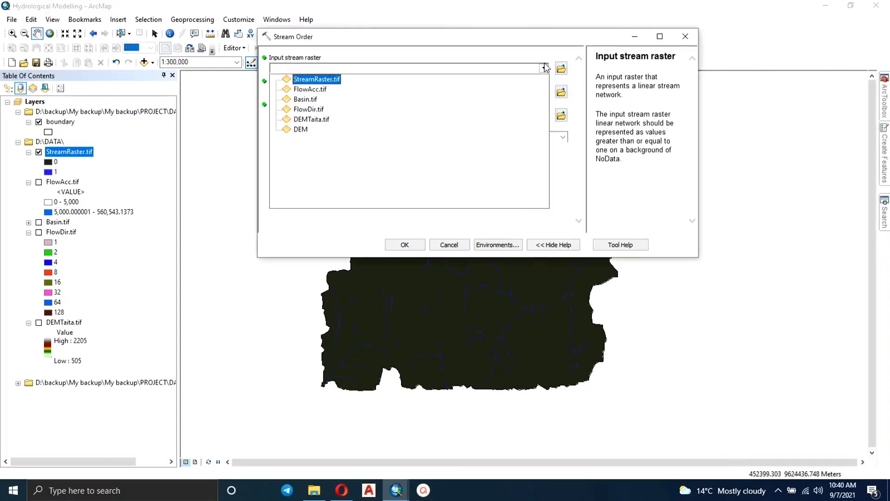
pyautogui.click(316, 80)
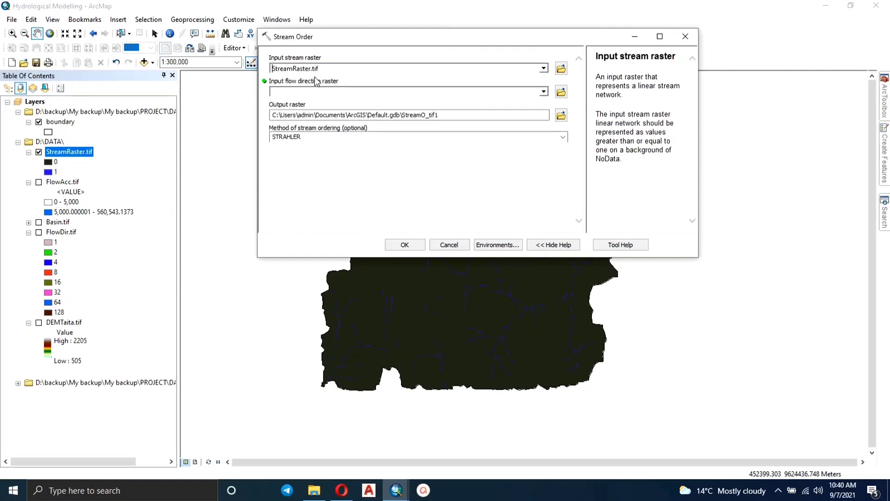
pyautogui.click(543, 91)
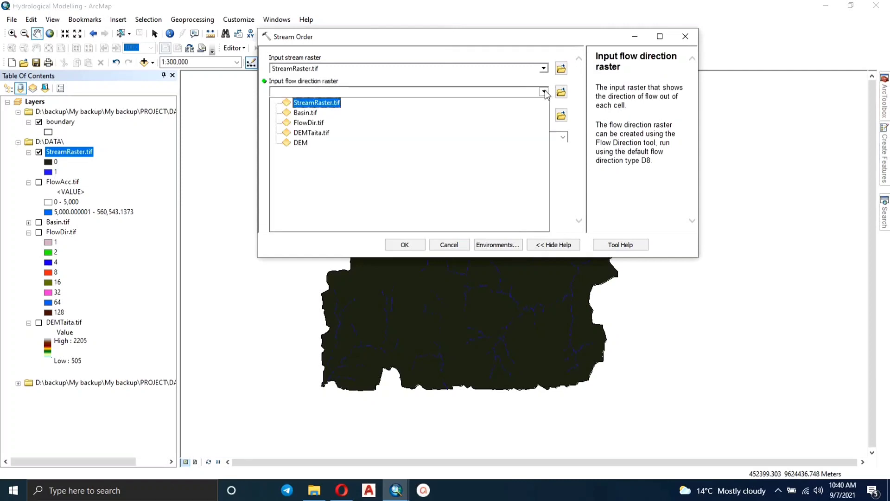
pyautogui.click(307, 124)
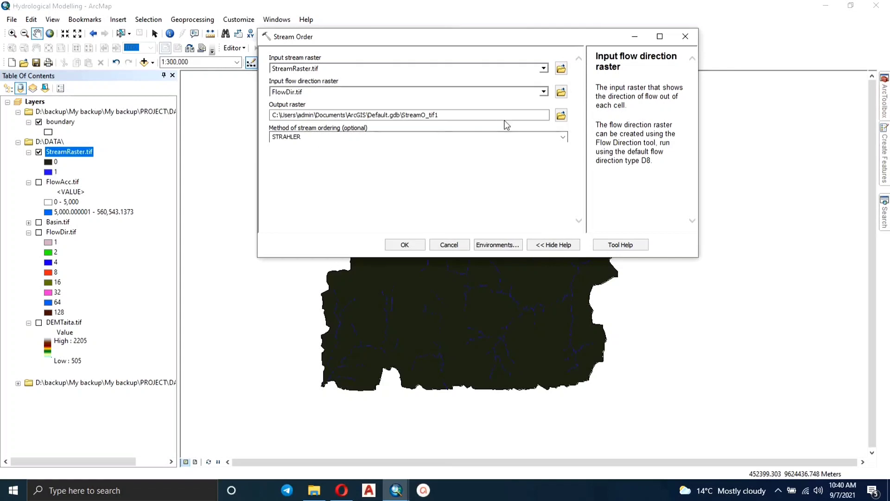
# Set the Stream Order output raster to StreamOrd.tif in the D:\DATA folder.
pyautogui.click(561, 117)
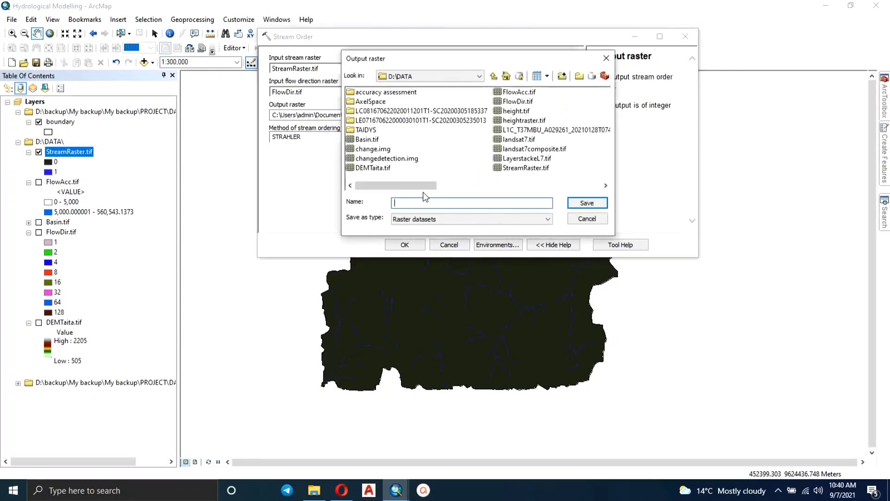
pyautogui.write('S')
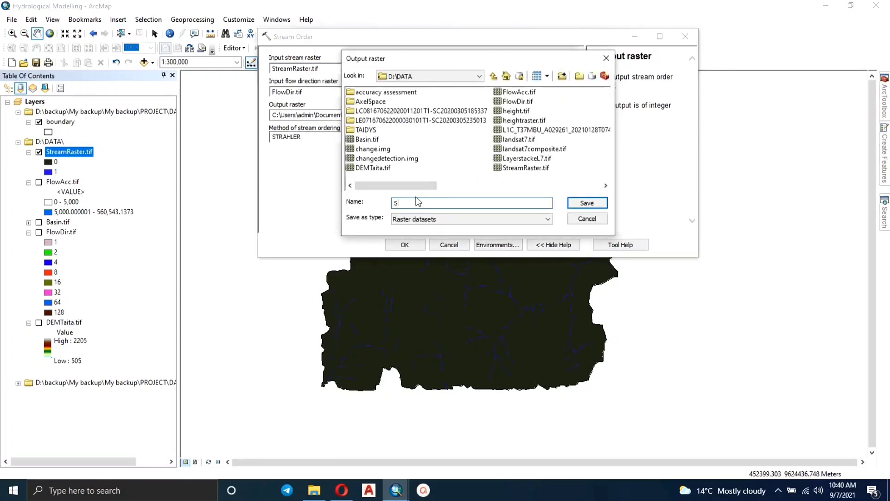
pyautogui.write('treamOrd.tif')
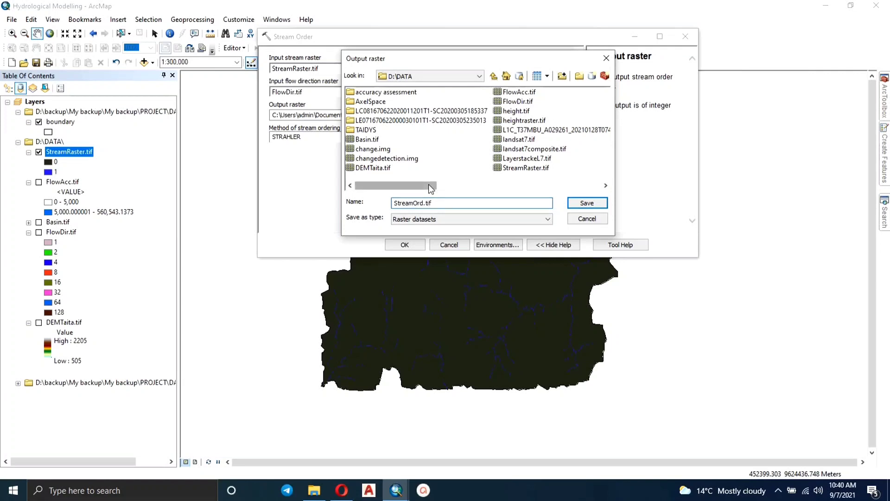
pyautogui.click(575, 206)
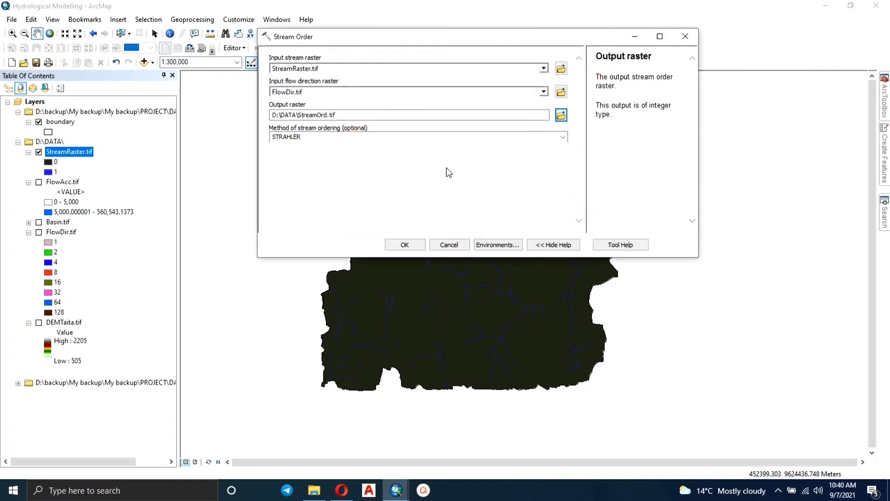
# Run the Stream Order tool with the STRAHLER method, and hide the StreamRaster.tif layer to inspect the ordered streams.
pyautogui.click(393, 242)
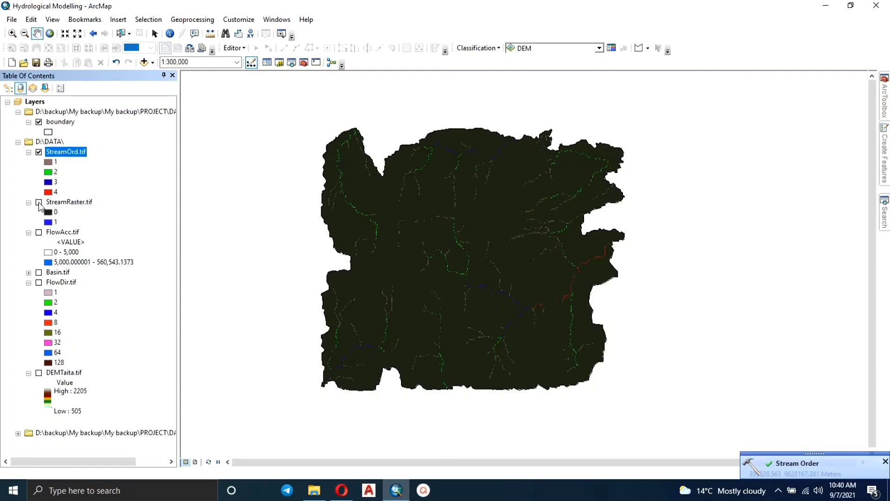
pyautogui.scroll(5, 467, 234)
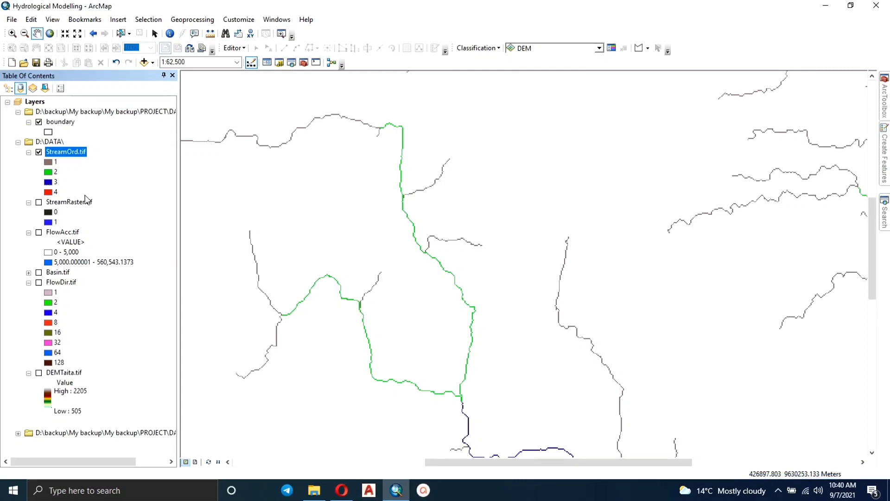
pyautogui.scroll(3, 414, 225)
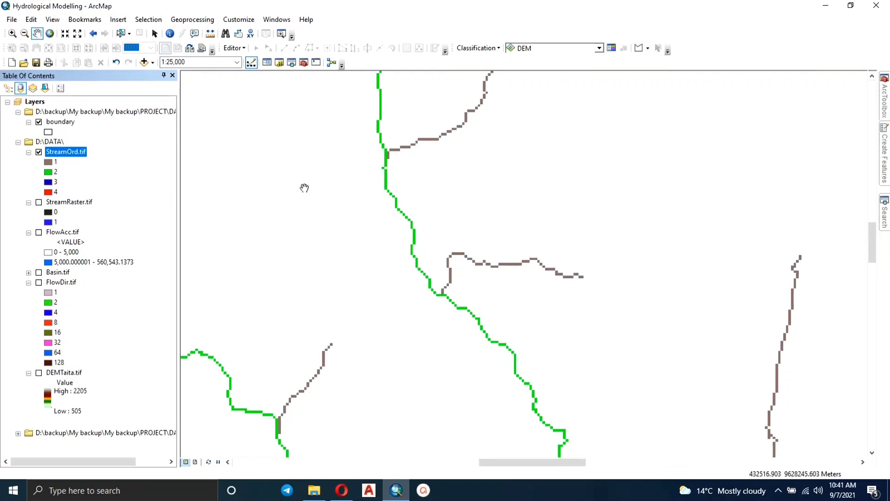
pyautogui.scroll(-3, 348, 257)
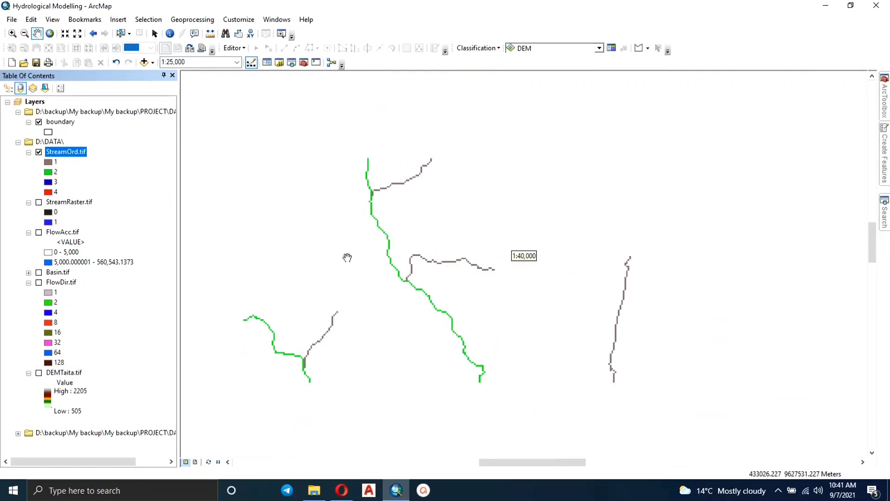
# Zoom to the full extent of the StreamOrd.tif layer and show the DEMTaita.tif layer beneath it.
pyautogui.rightClick(67, 152)
pyautogui.click(97, 212)
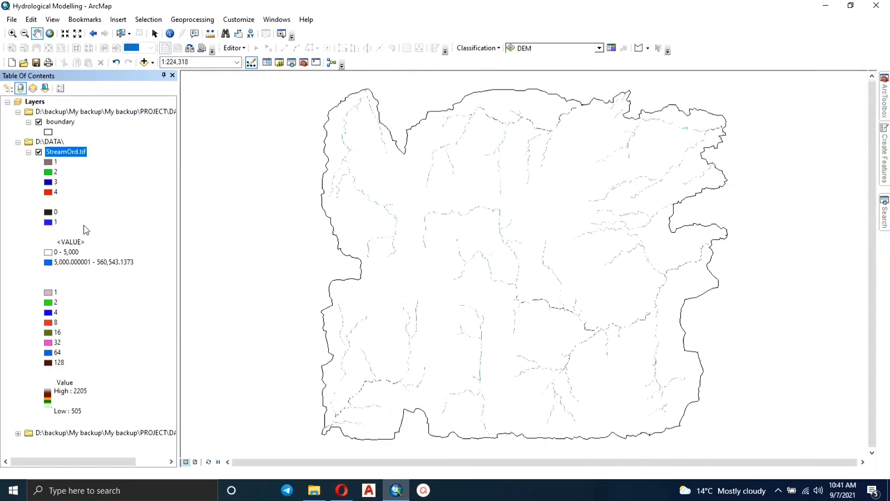
pyautogui.click(39, 373)
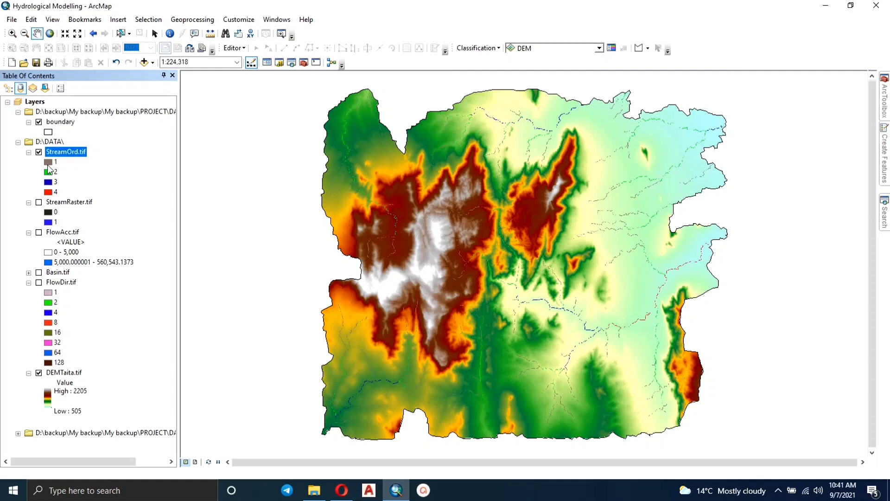
# Open the StreamOrd.tif layer's symbology and set the colour of stream order 4 to Dark Navy.
pyautogui.rightClick(66, 151)
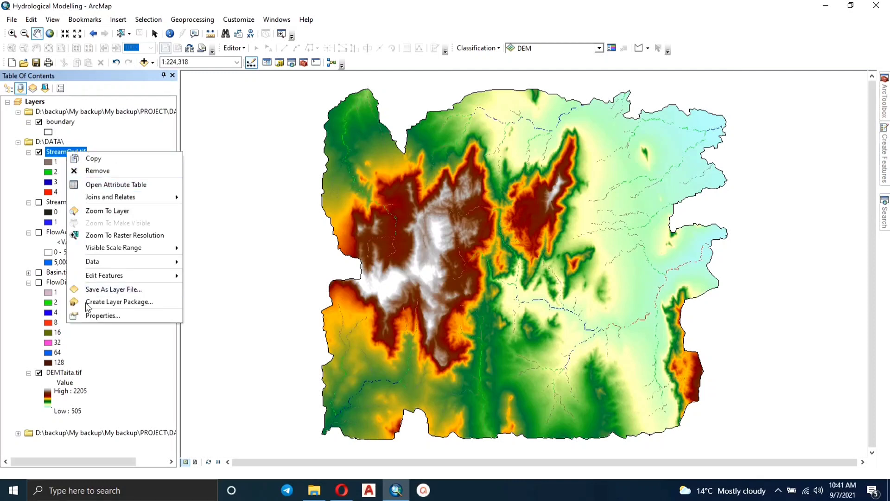
pyautogui.click(91, 315)
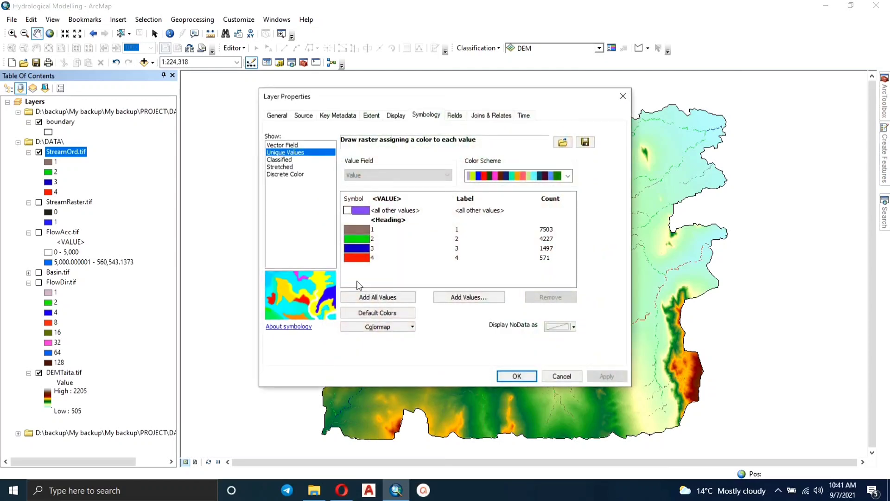
pyautogui.click(355, 261)
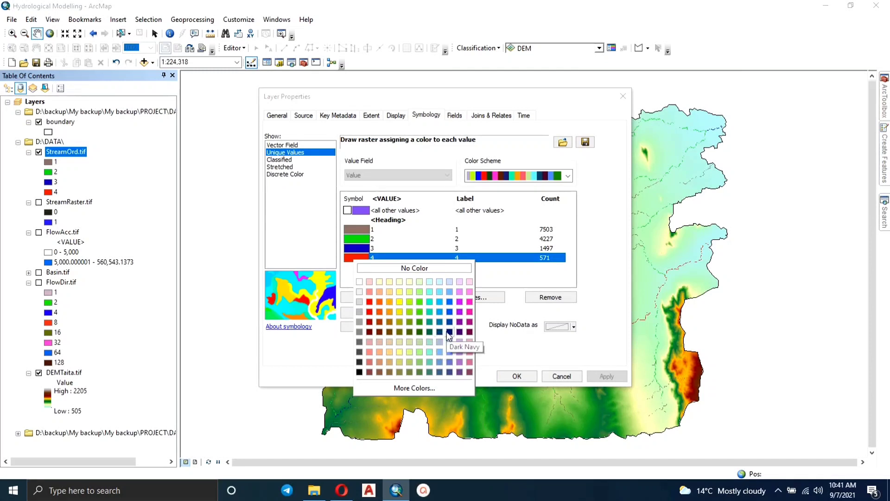
pyautogui.click(449, 332)
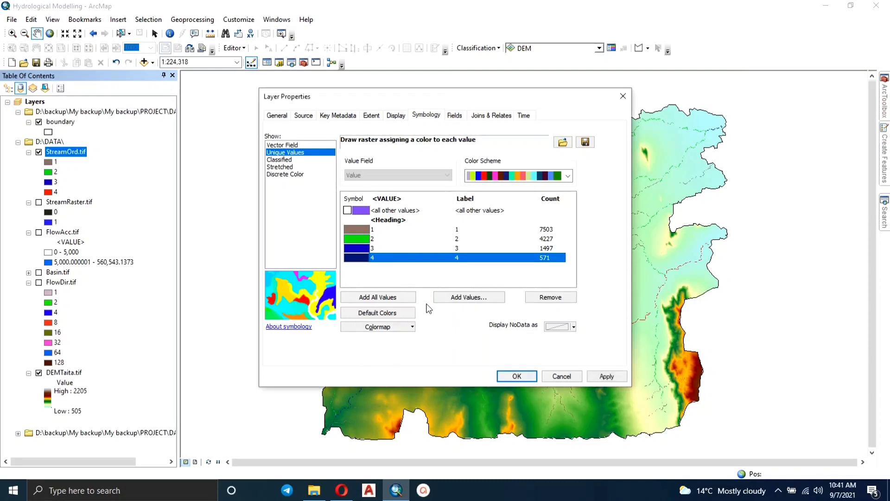
# Set stream order 1 to pale cyan and order 2 to turquoise, and apply the StreamOrd.tif symbology.
pyautogui.click(353, 230)
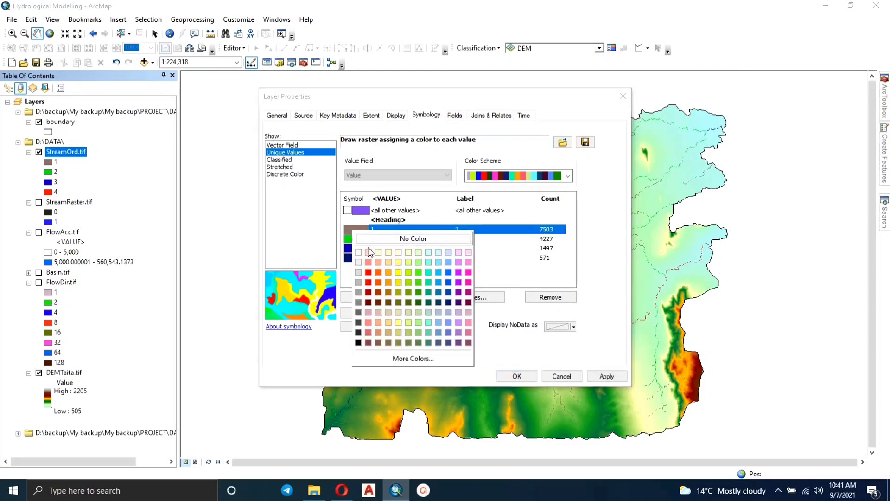
pyautogui.click(429, 253)
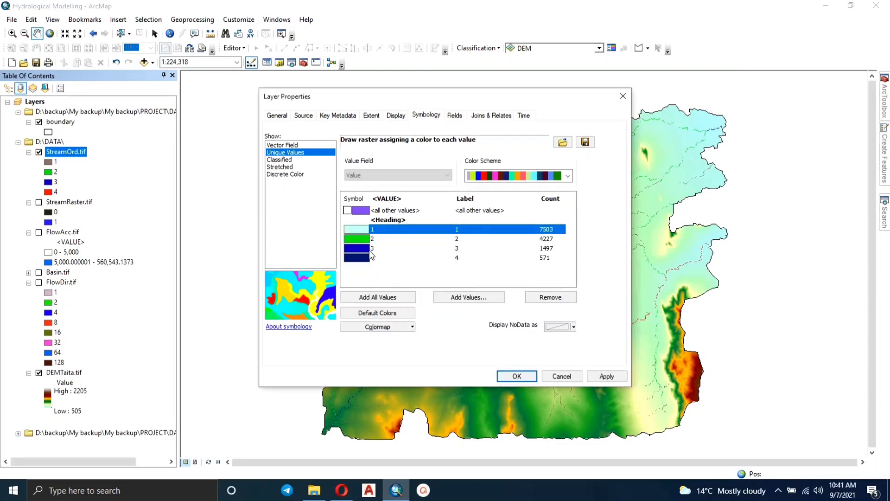
pyautogui.click(355, 241)
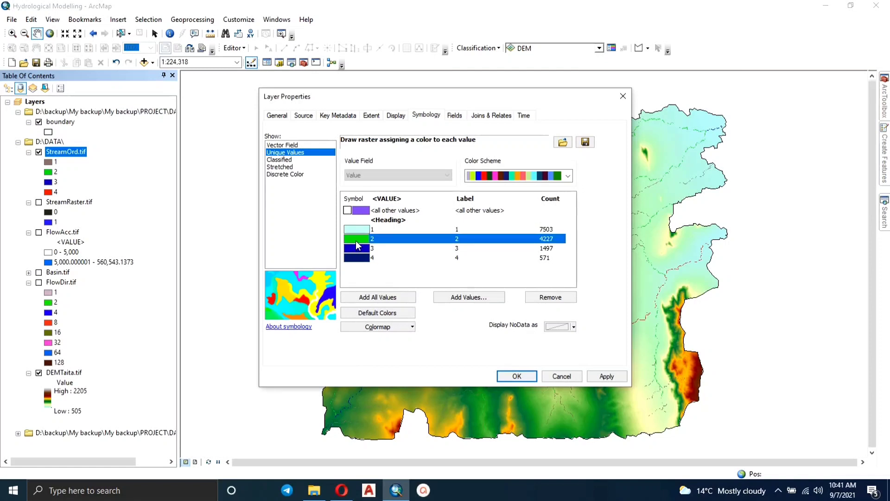
pyautogui.click(433, 280)
pyautogui.click(597, 375)
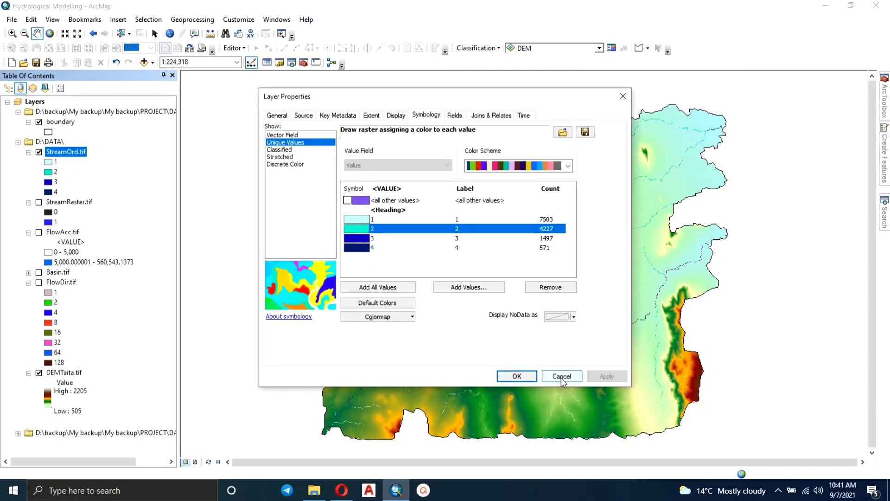
pyautogui.click(517, 376)
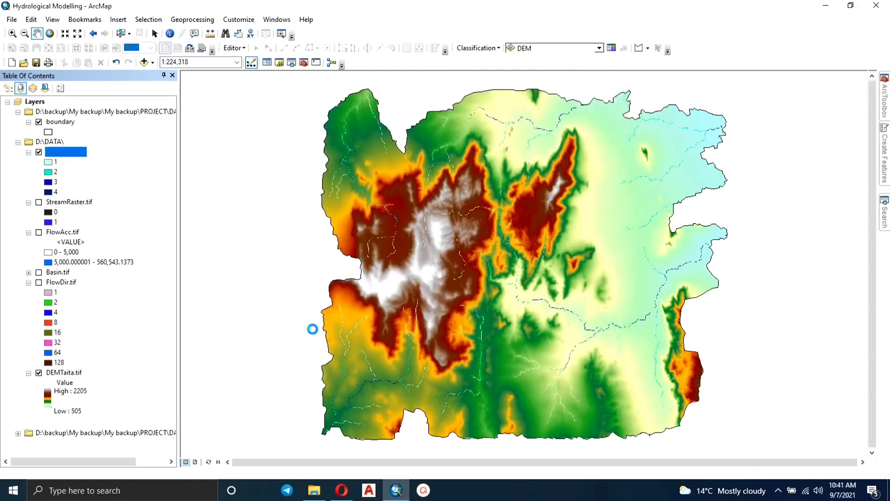